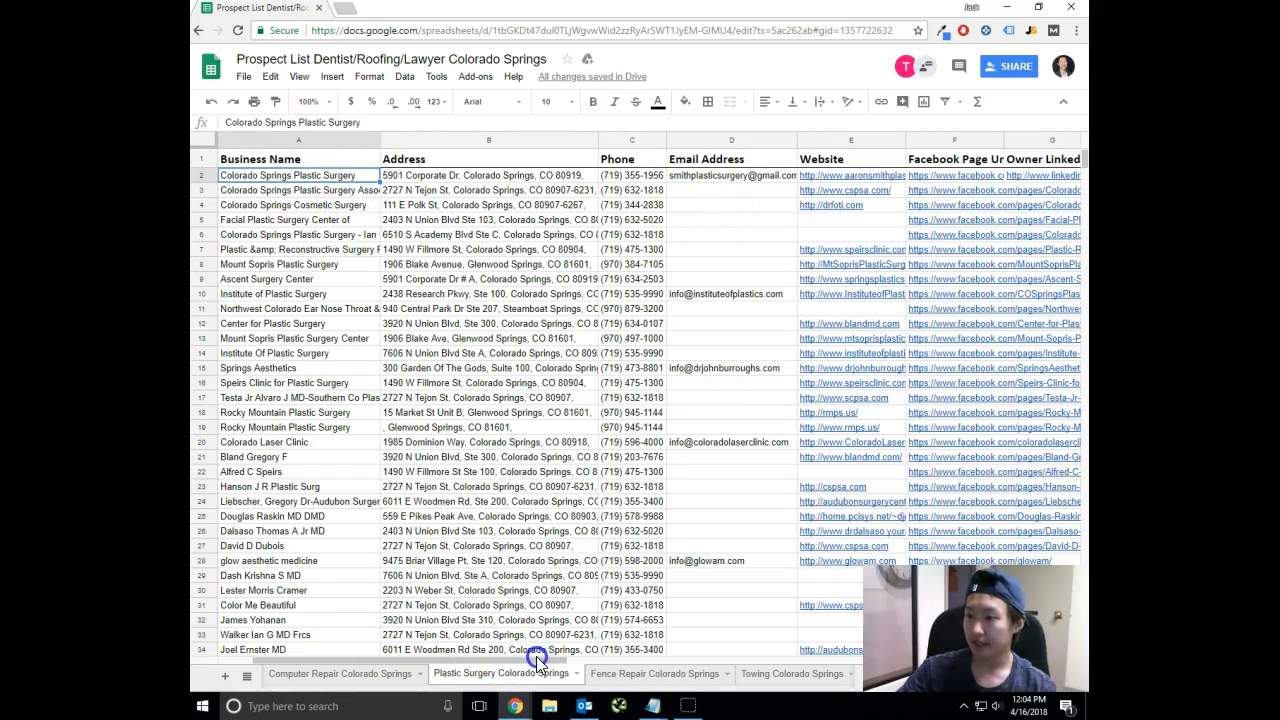
# Select all prospect data below the header row and sort the range by the Business Name column, A to Z.
pyautogui.click(307, 161)
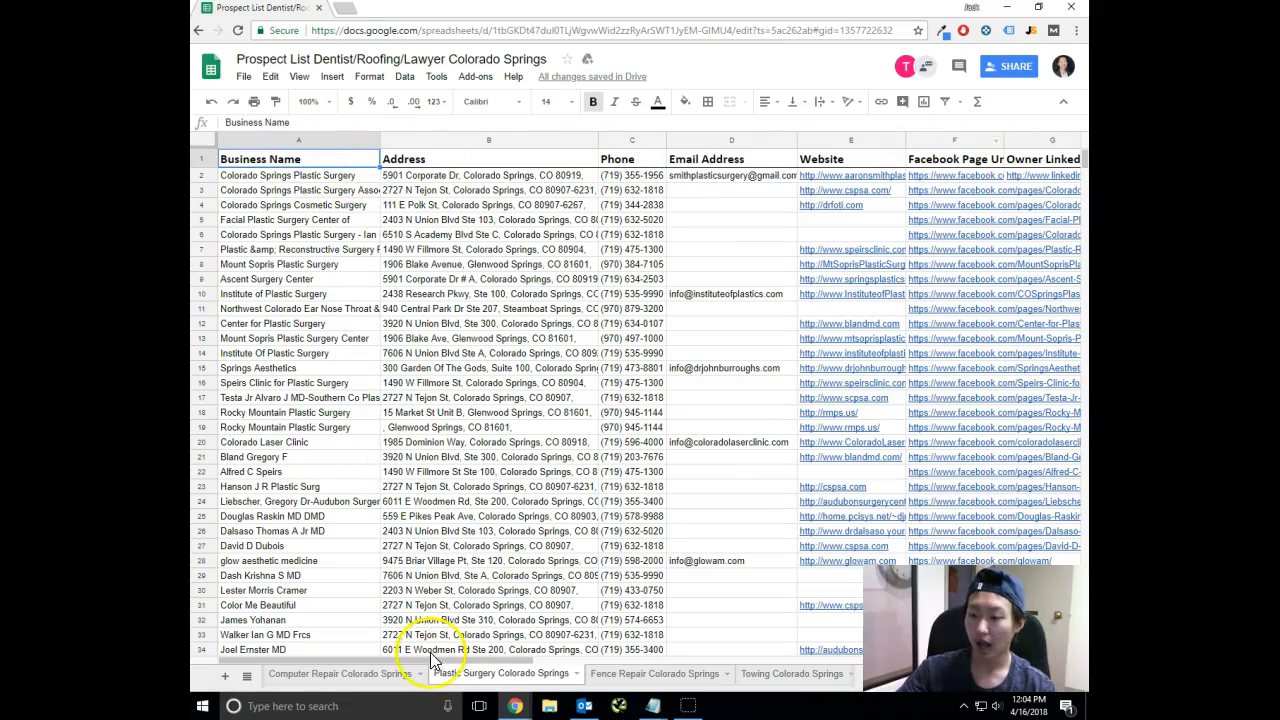
pyautogui.click(323, 175)
pyautogui.moveTo(489, 657); pyautogui.dragTo(686, 657)
pyautogui.keyDown('shift'); pyautogui.click(716, 176); pyautogui.keyUp('shift')
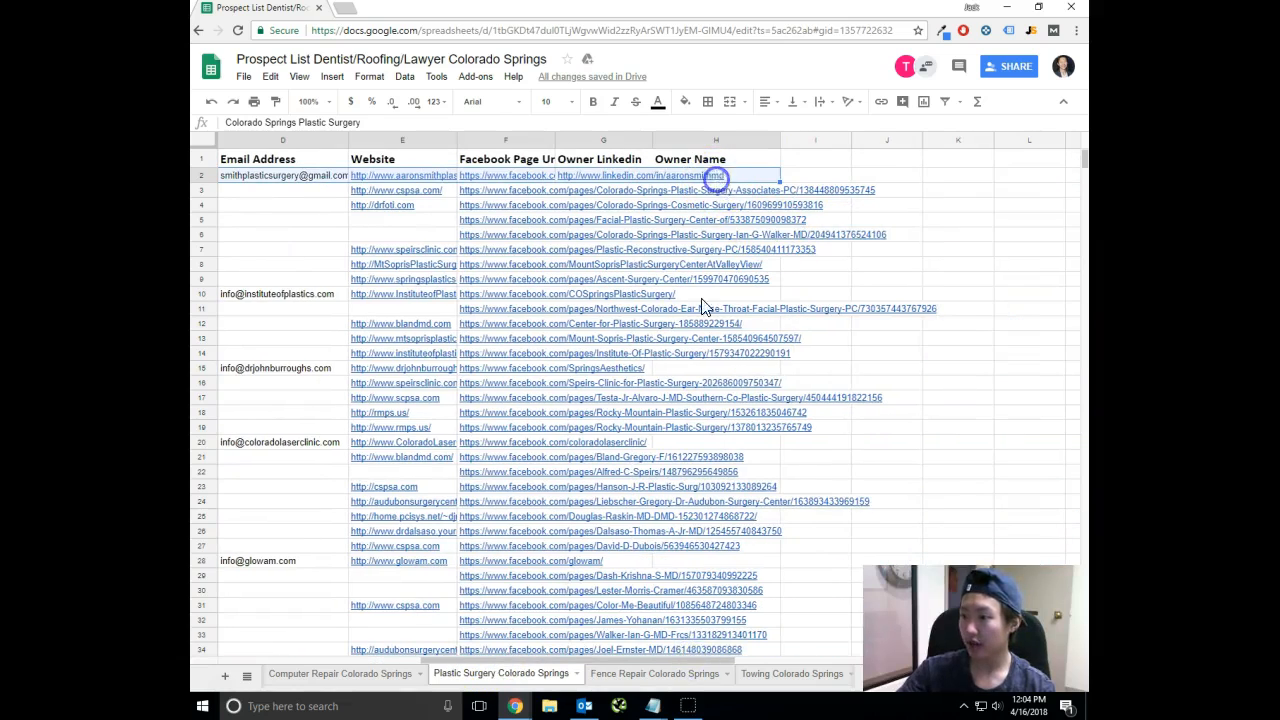
pyautogui.moveTo(718, 635); pyautogui.dragTo(476, 657)
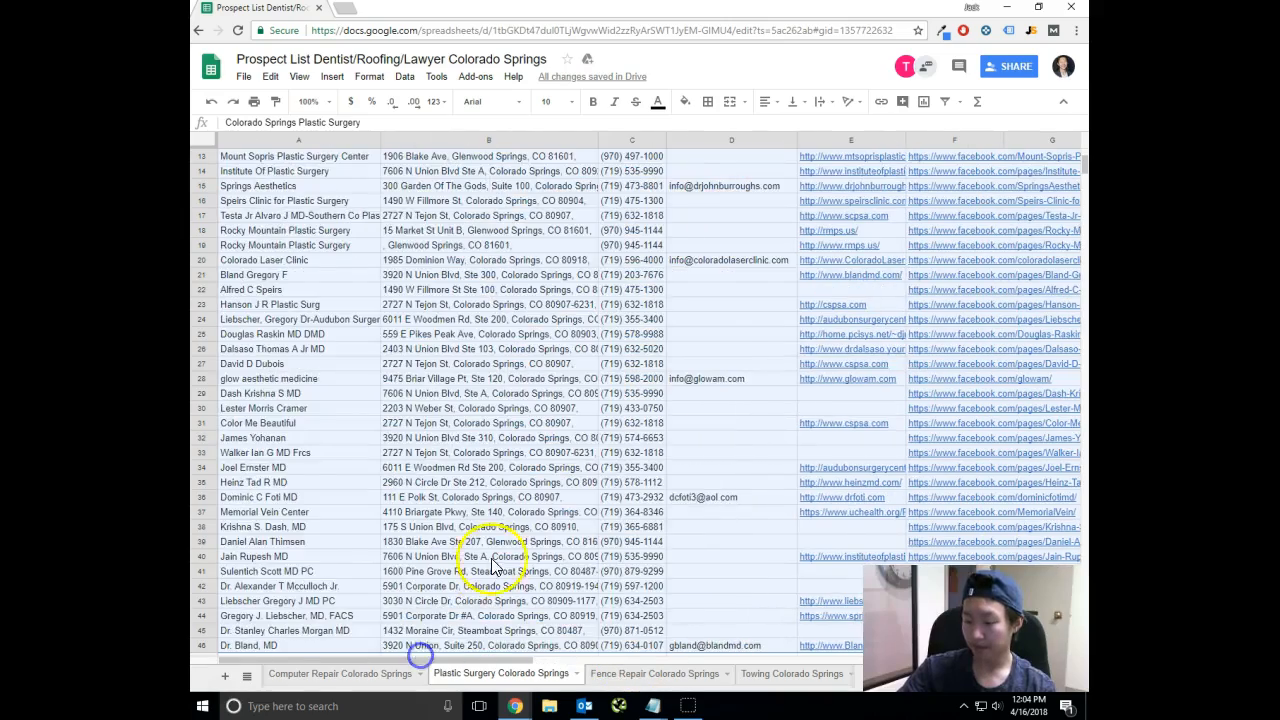
pyautogui.scroll(-2, 491, 567)
pyautogui.scroll(6, 486, 530)
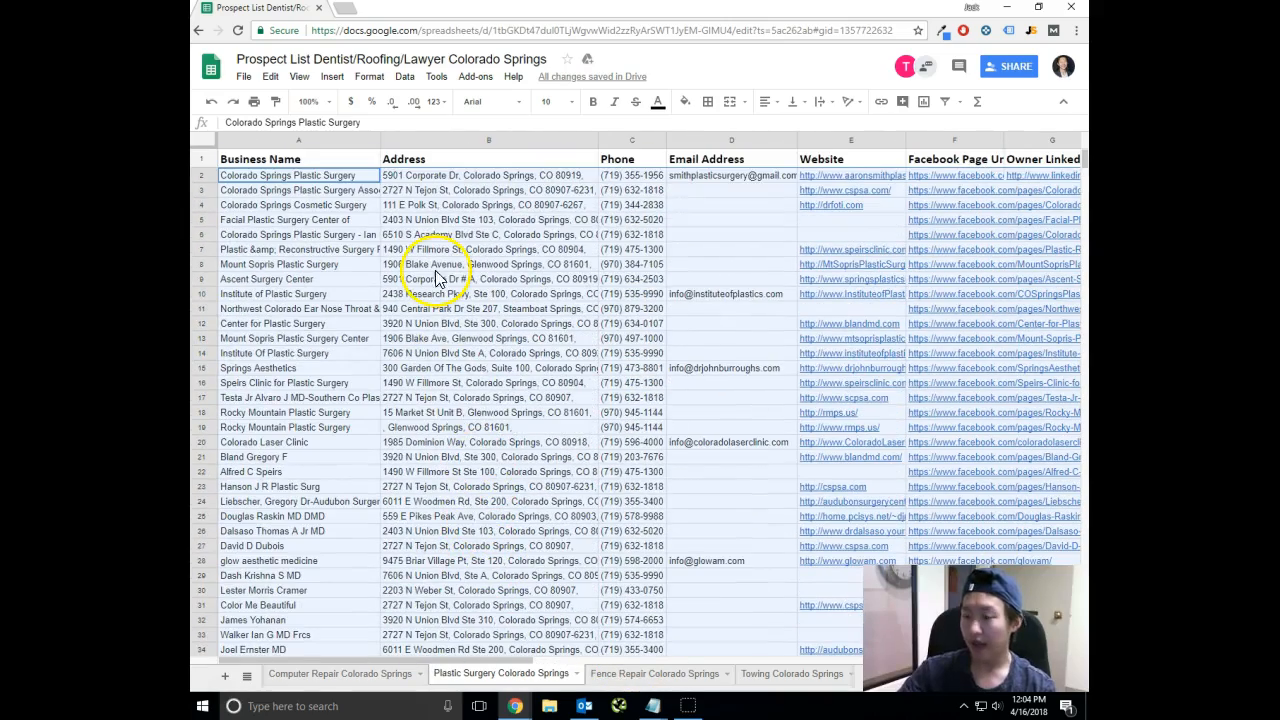
pyautogui.click(405, 77)
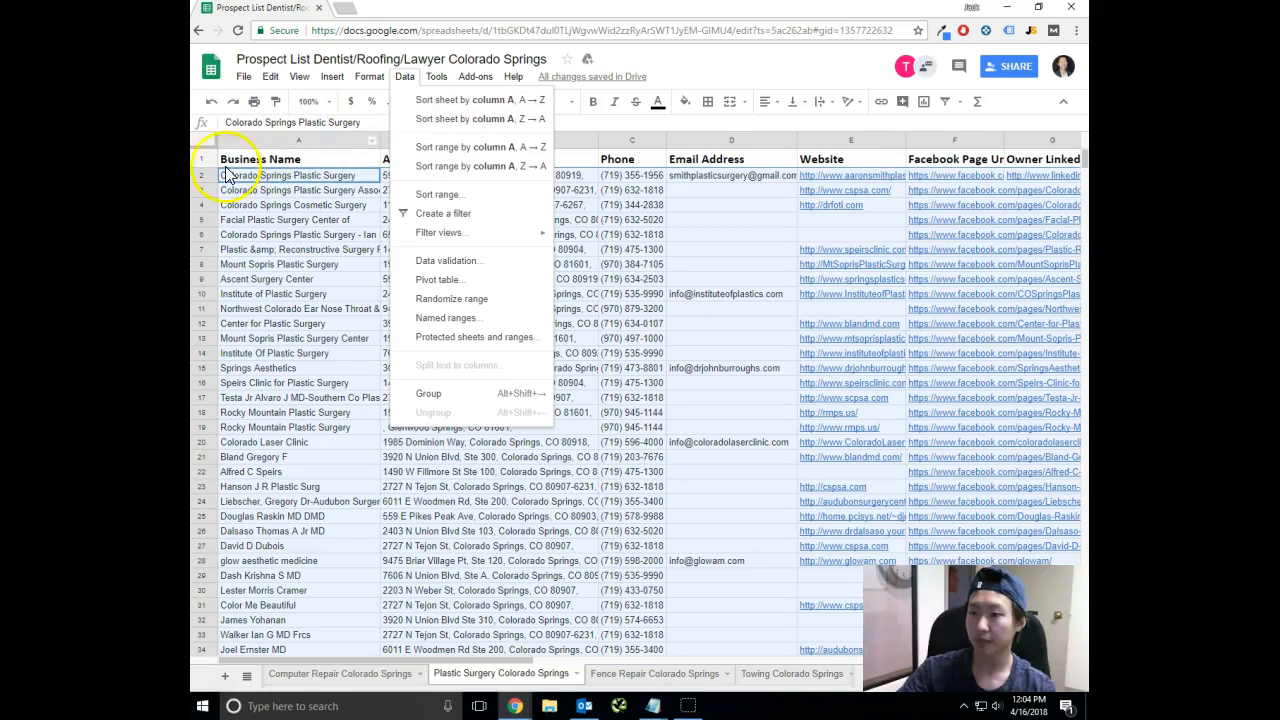
pyautogui.click(457, 147)
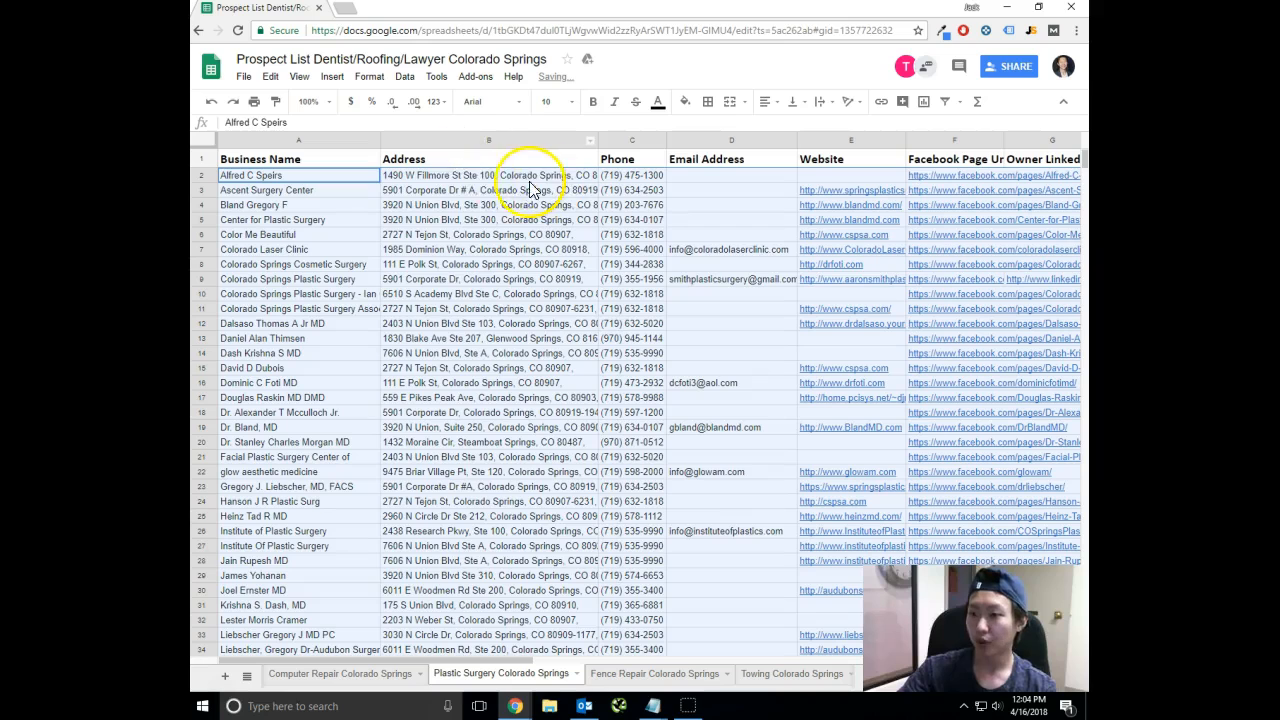
# Clear the range selection and widen the Phone column.
pyautogui.click(423, 205)
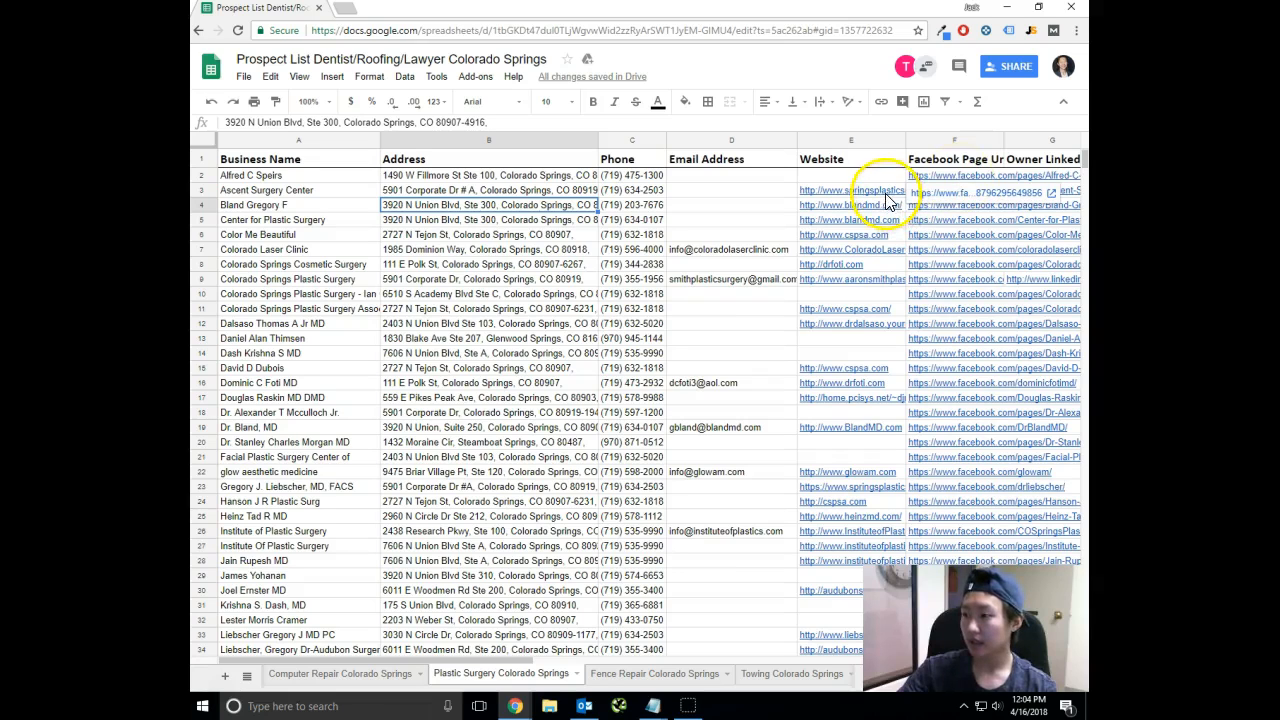
pyautogui.click(775, 190)
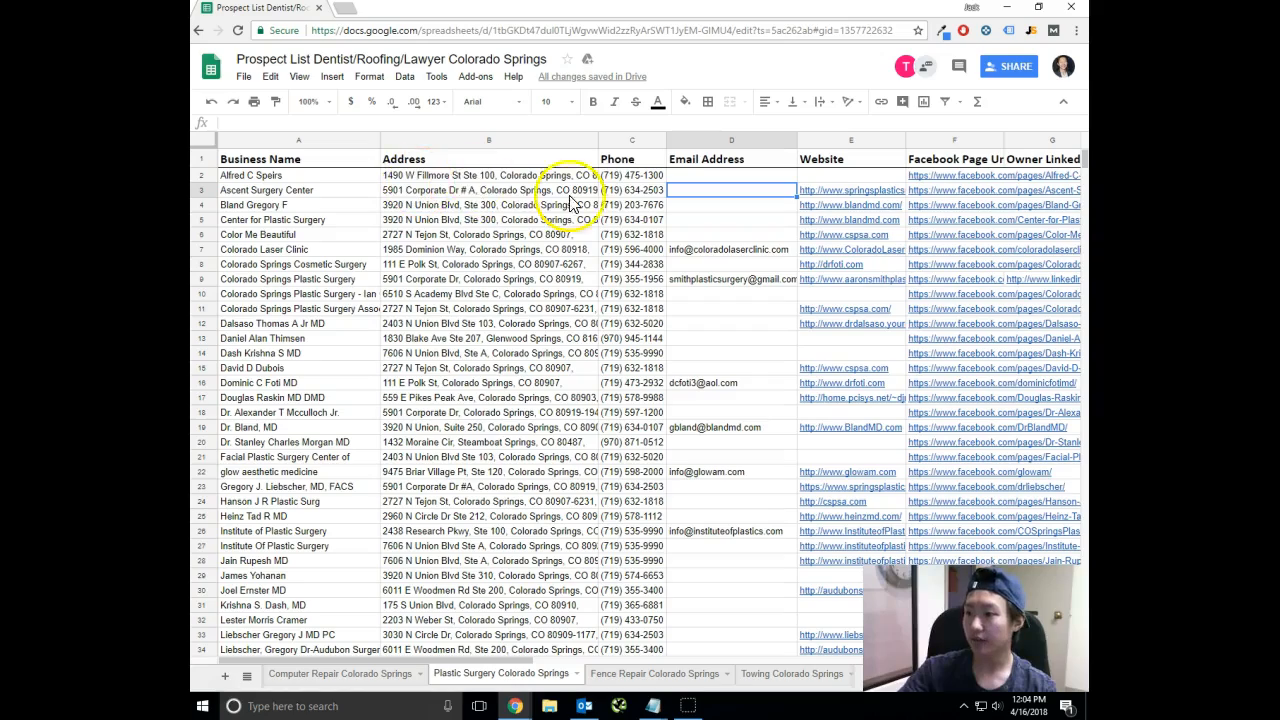
pyautogui.scroll(-3, 510, 420)
pyautogui.scroll(3, 510, 420)
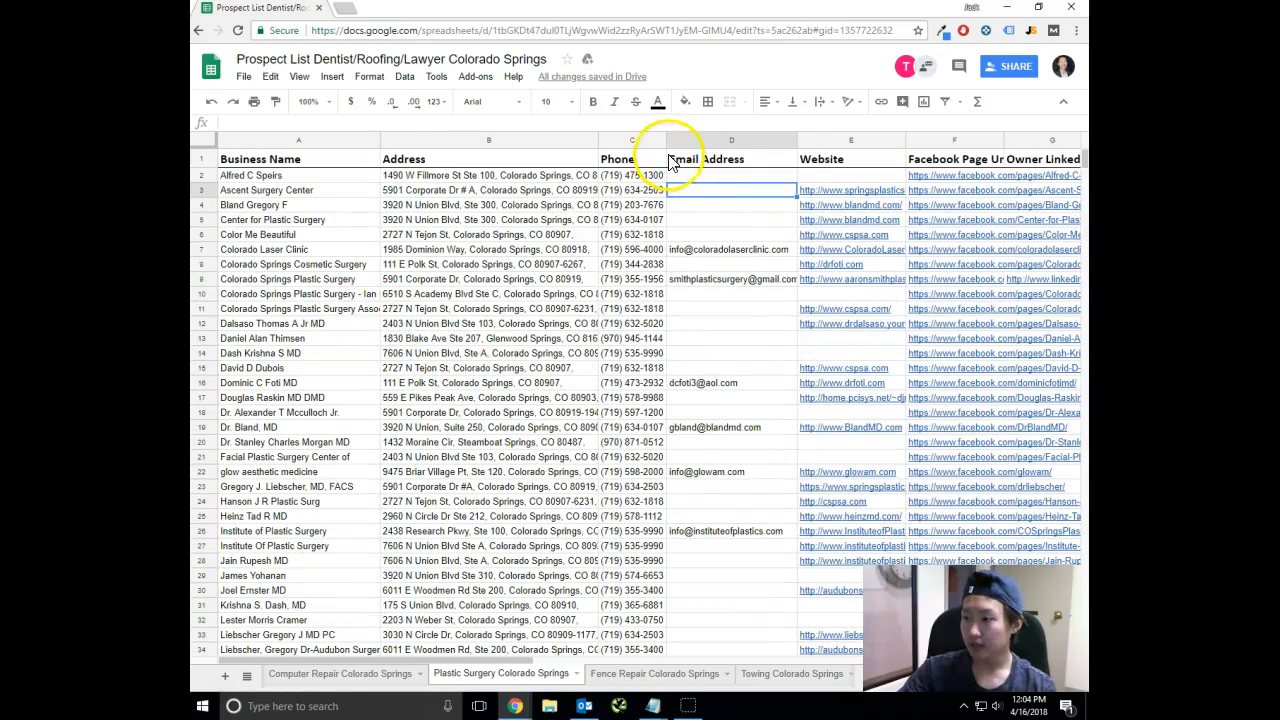
pyautogui.moveTo(665, 143); pyautogui.dragTo(720, 145)
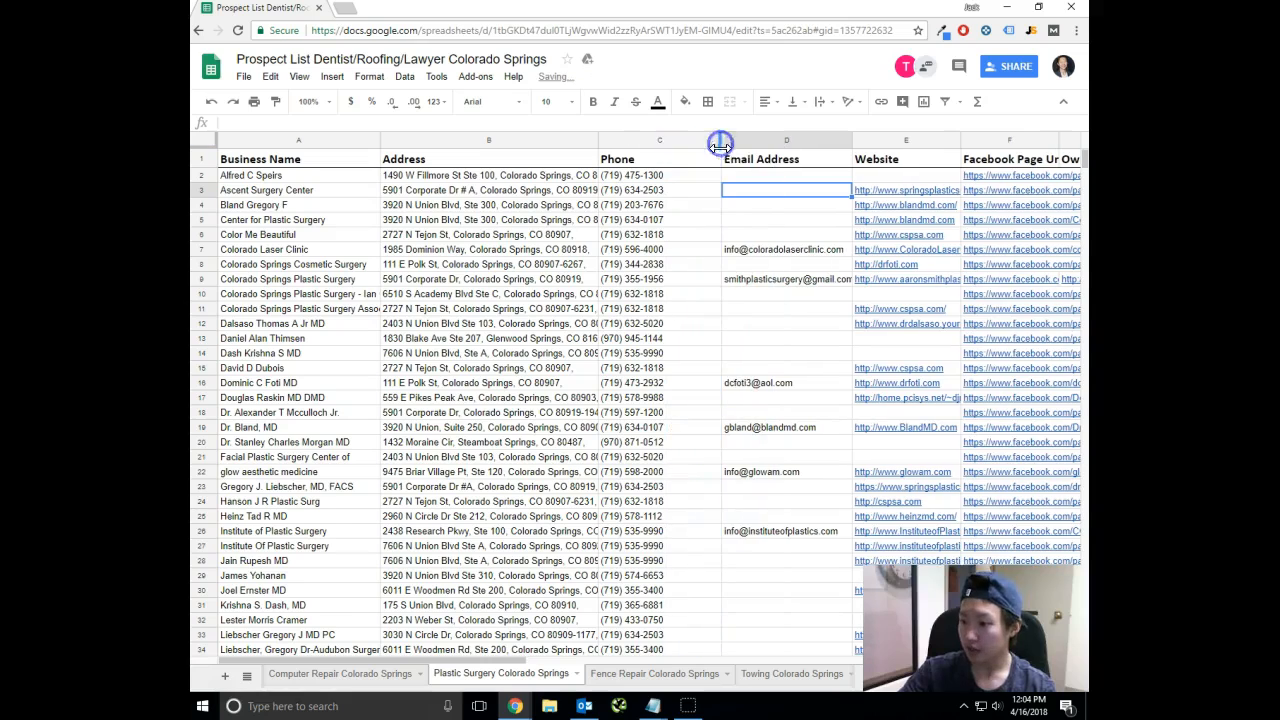
# Select only the Phone column's values from row 2 down and sort that range A to Z.
pyautogui.click(651, 177)
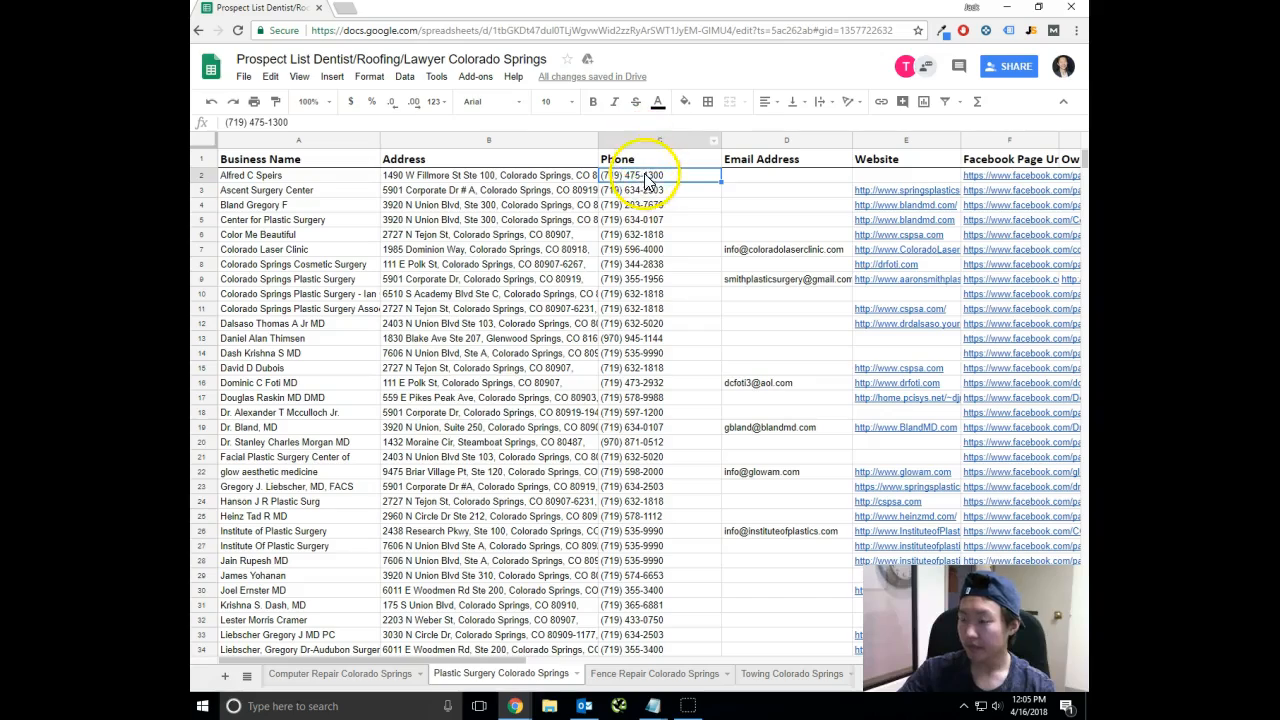
pyautogui.hotkey('ctrl', 'shift', 'Down')
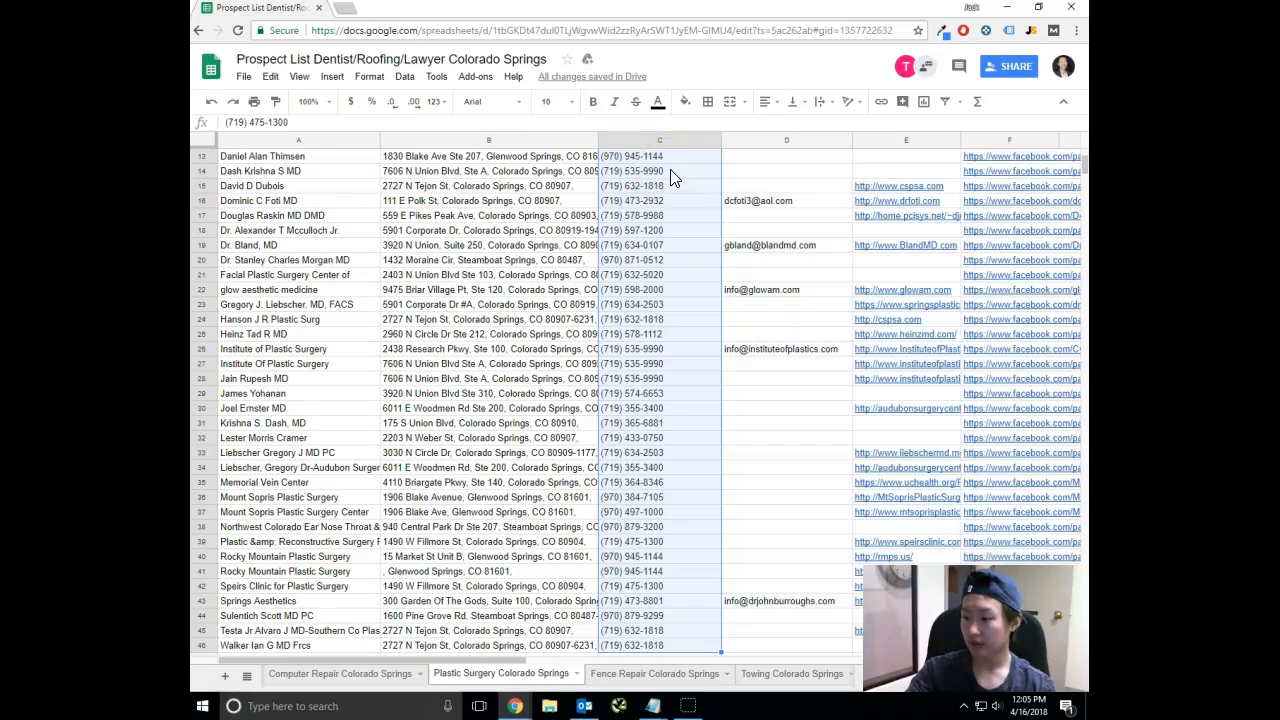
pyautogui.scroll(-1, 670, 177)
pyautogui.scroll(5, 571, 214)
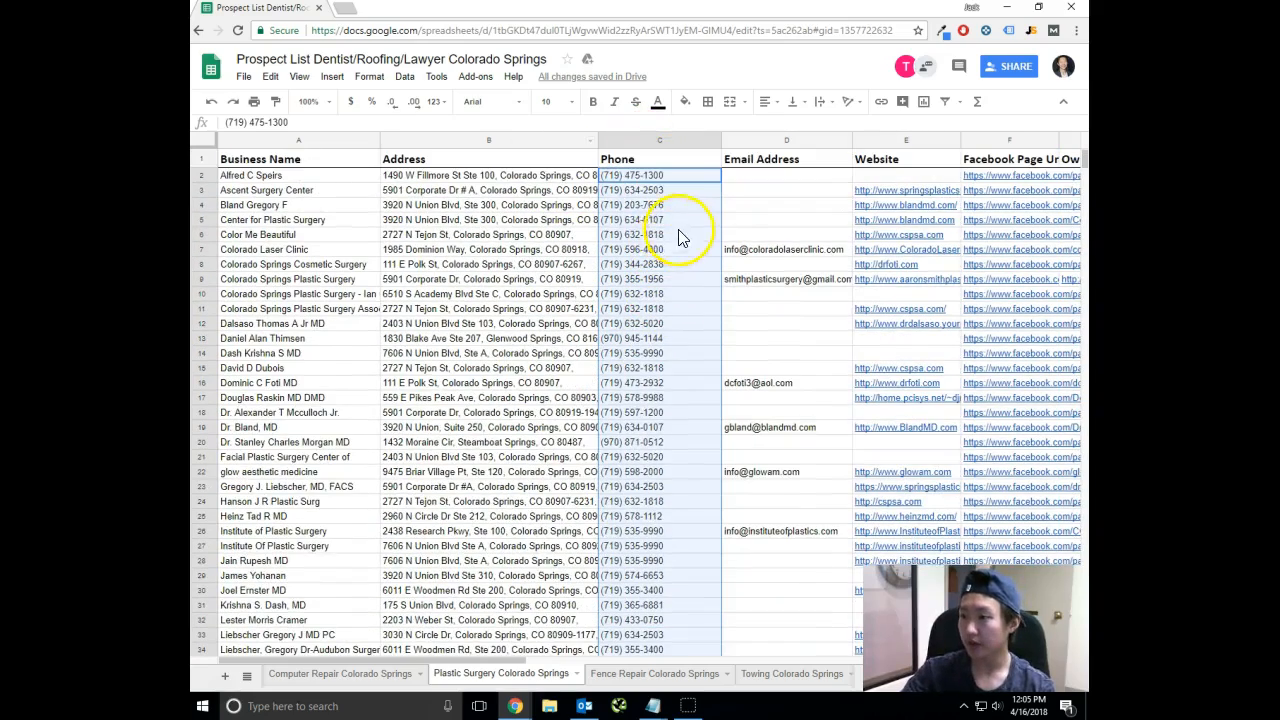
pyautogui.rightClick(661, 186)
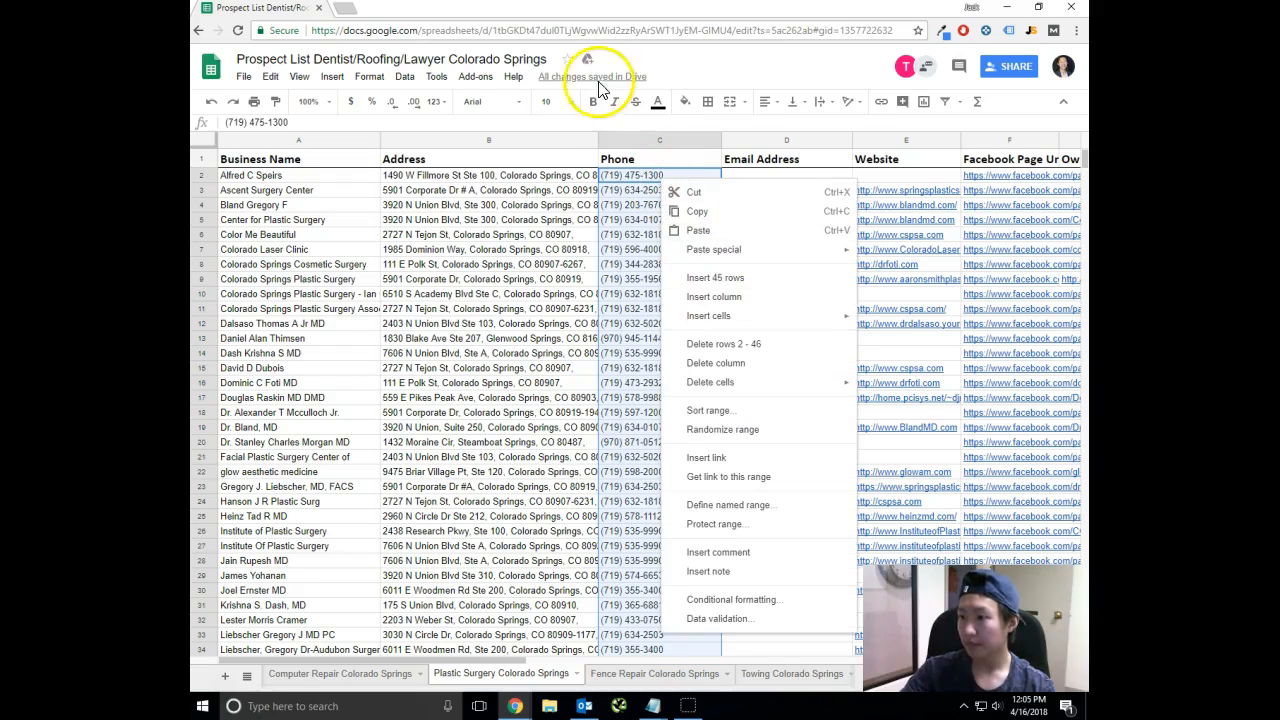
pyautogui.click(406, 78)
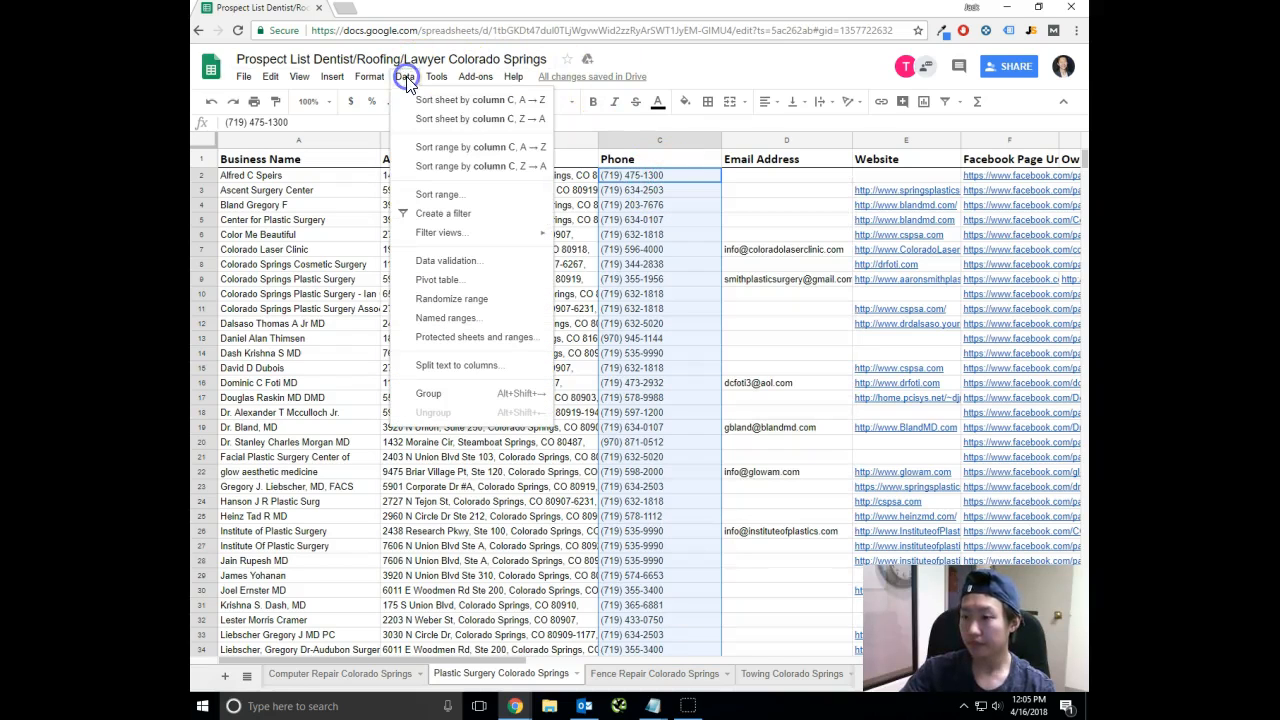
pyautogui.click(454, 160)
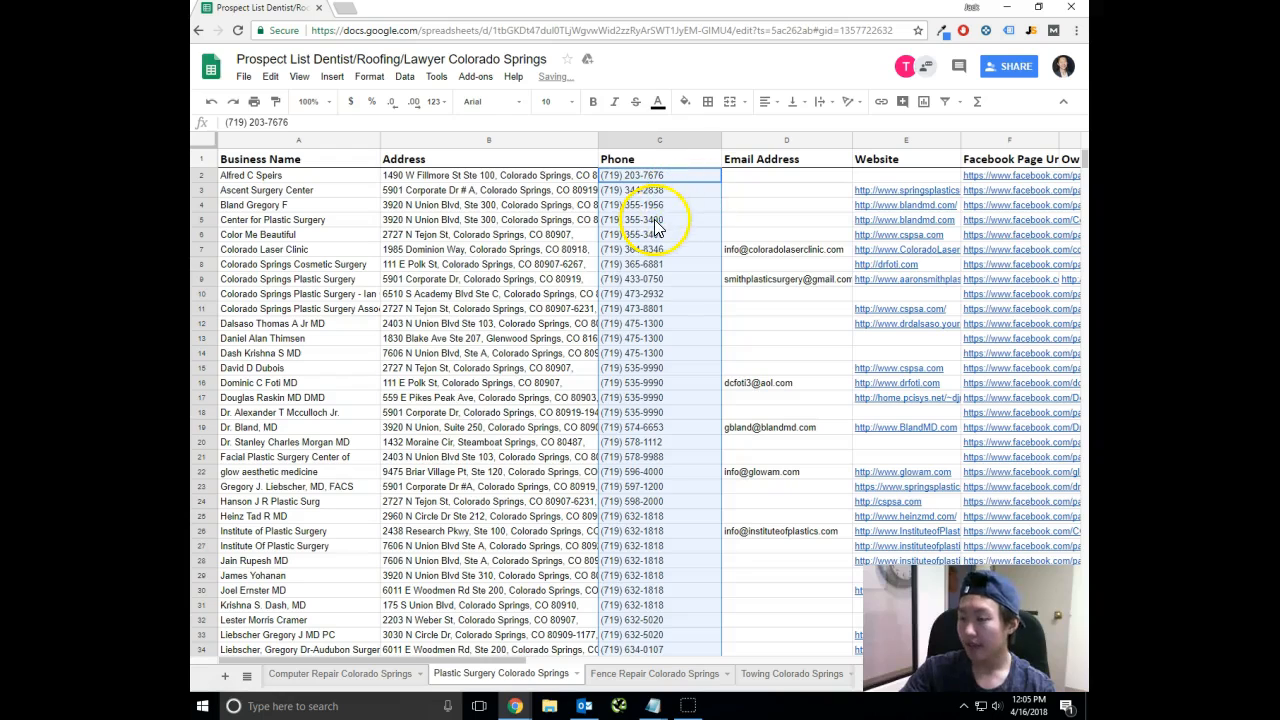
# Compare the names, addresses, phone numbers and websites of the Center for Plastic Surgery and Color Me Beautiful rows.
pyautogui.click(654, 220)
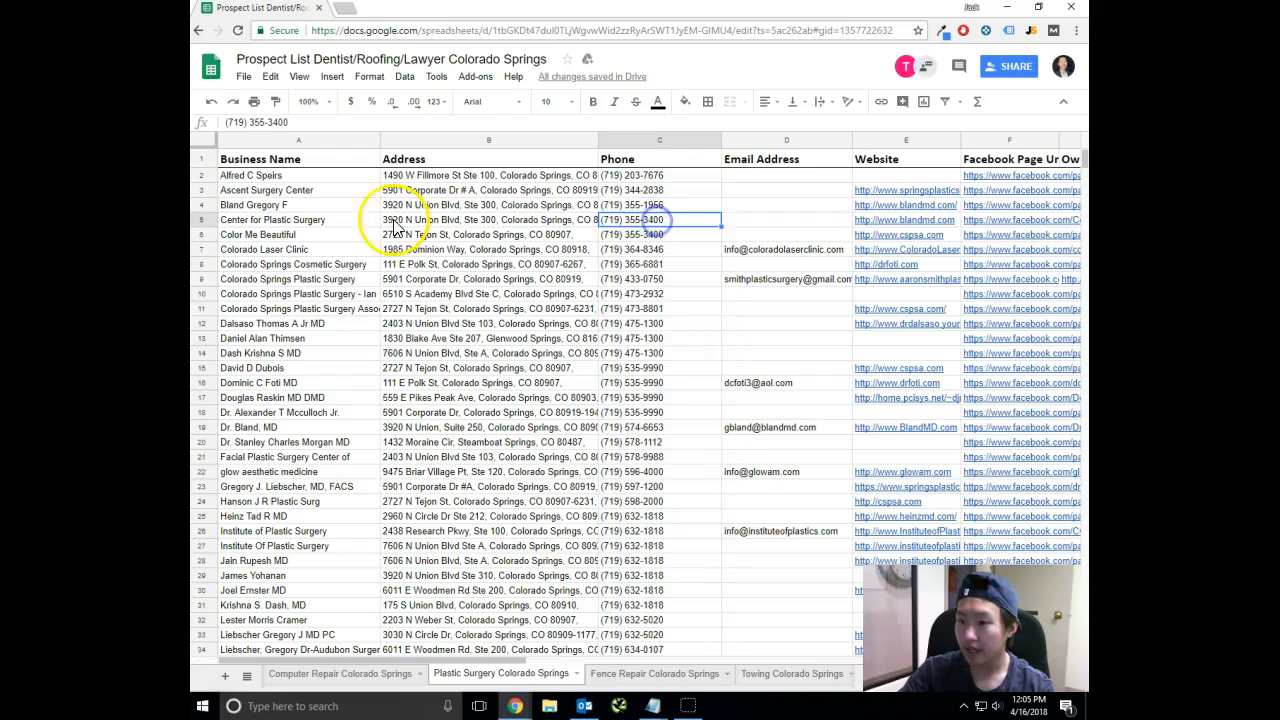
pyautogui.click(350, 224)
pyautogui.keyDown('shift'); pyautogui.click(443, 218); pyautogui.keyUp('shift')
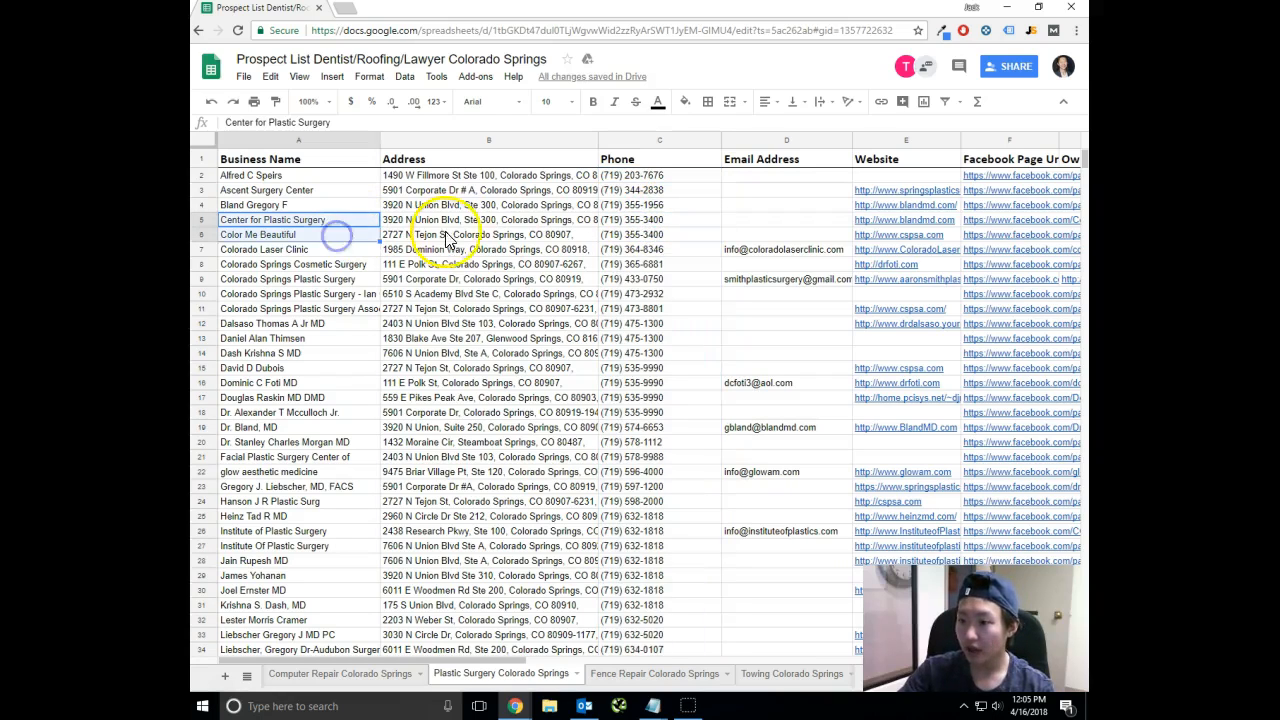
pyautogui.click(655, 222)
pyautogui.click(543, 233)
pyautogui.click(545, 219)
pyautogui.click(641, 234)
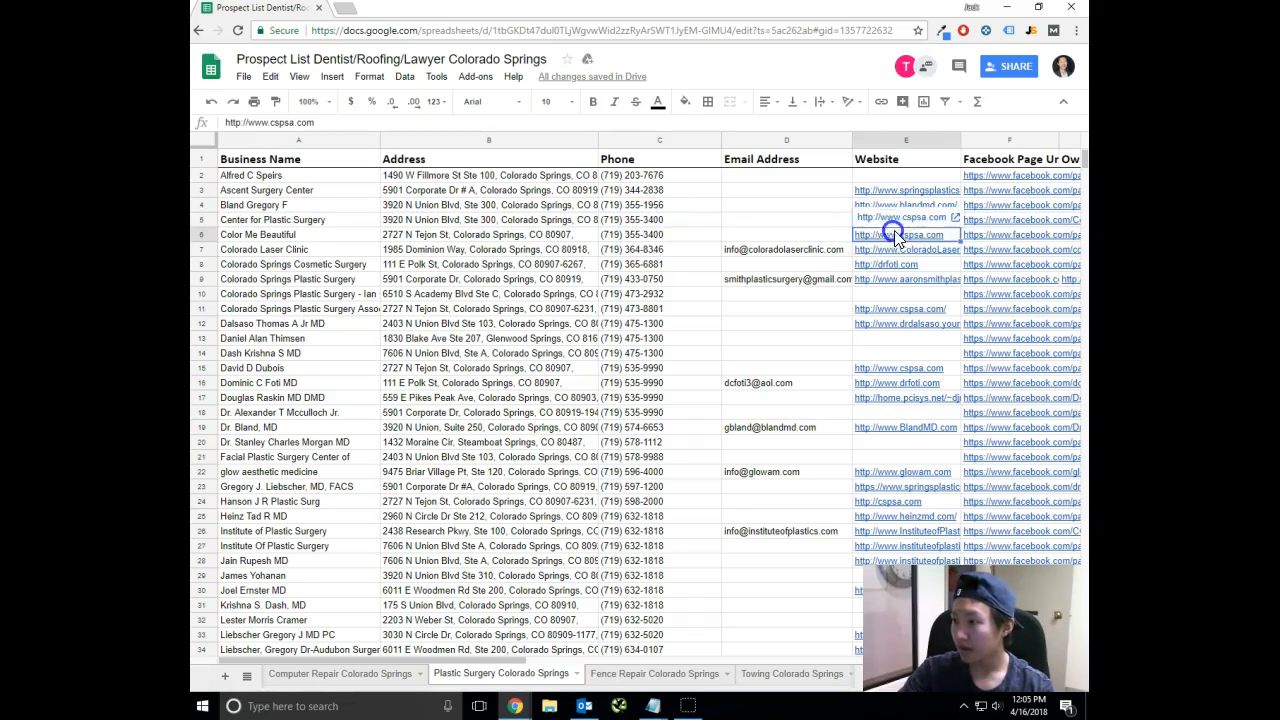
pyautogui.click(990, 234)
pyautogui.click(635, 236)
pyautogui.click(540, 234)
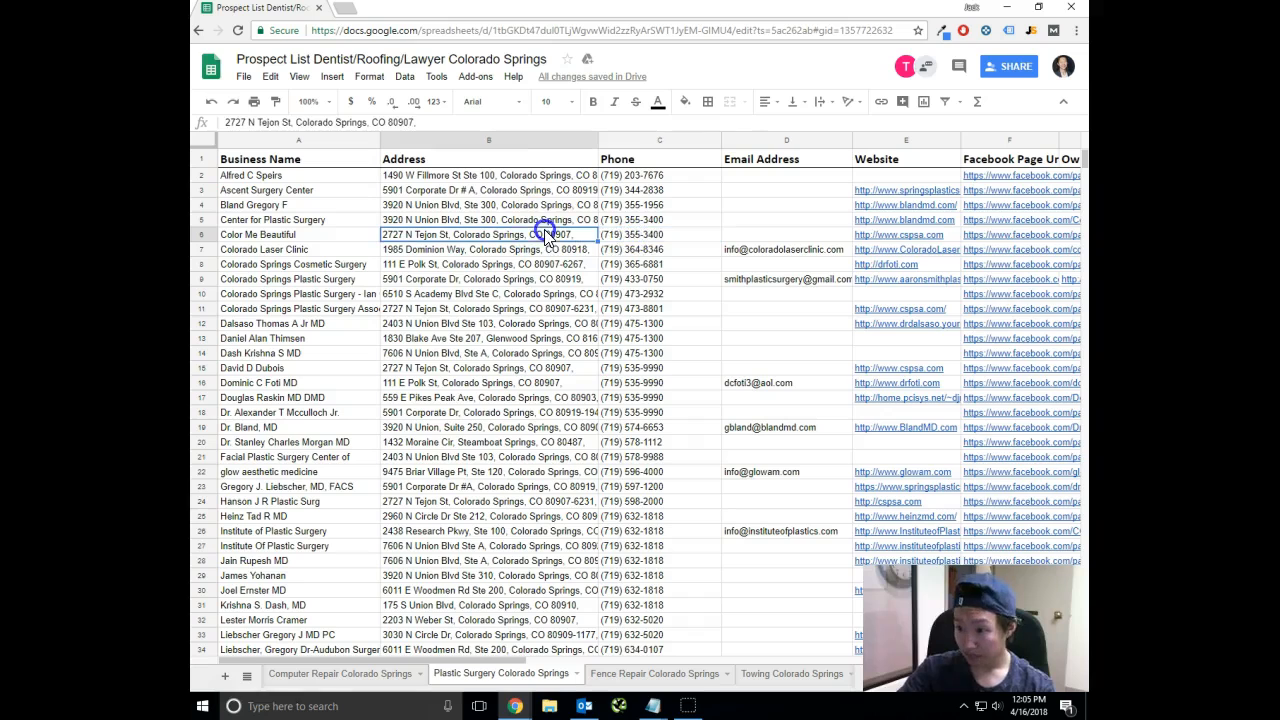
# Copy Center for Plastic Surgery's address from the sheet and search Google for it in a new browser tab.
pyautogui.click(532, 218)
pyautogui.hotkey('ctrl', 'c')
pyautogui.click(352, 14)
pyautogui.hotkey('ctrl', 'v')
pyautogui.press('Return')
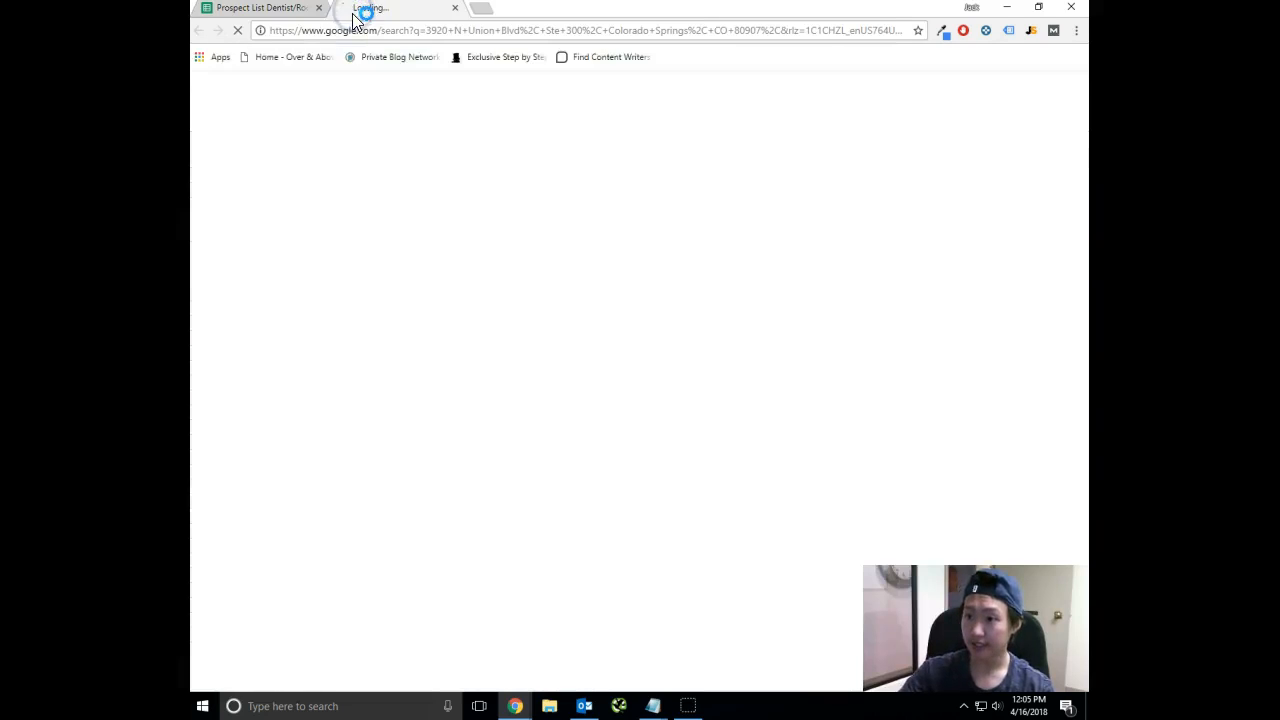
# Copy Color Me Beautiful's address from the sheet, search Google for it in another new tab and review the results.
pyautogui.click(288, 10)
pyautogui.click(485, 238)
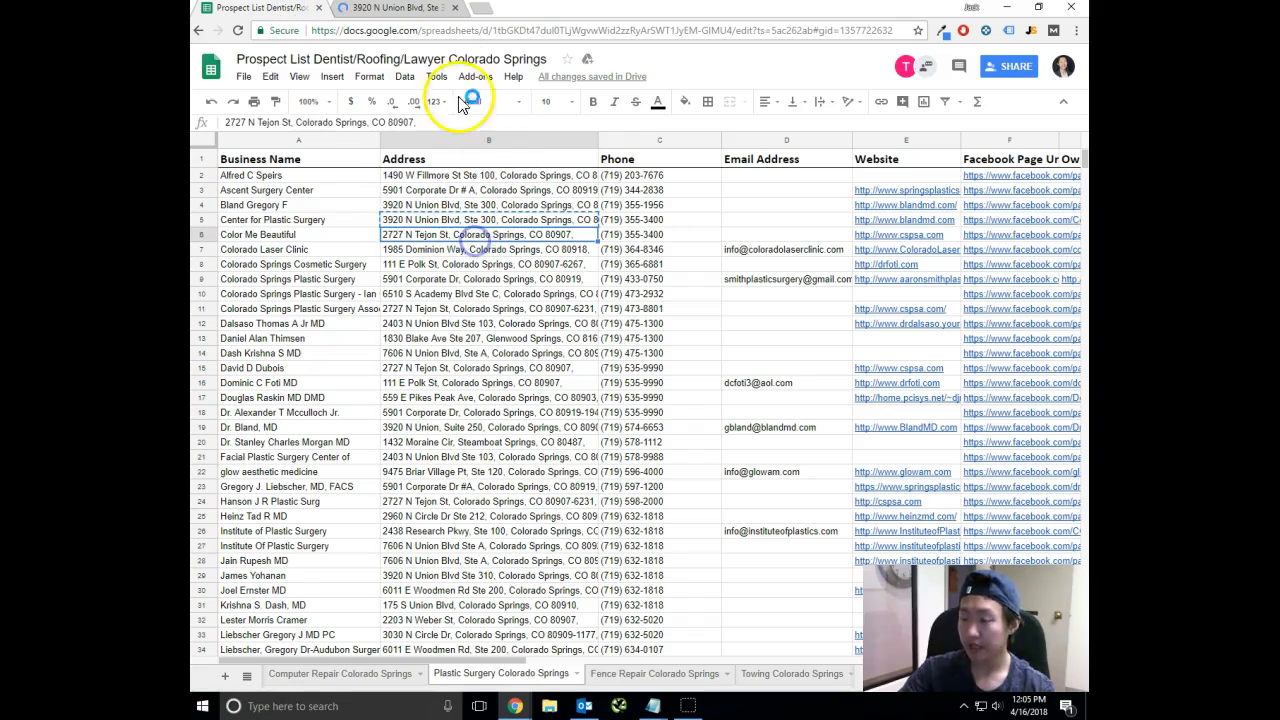
pyautogui.click(481, 12)
pyautogui.hotkey('ctrl', 'v')
pyautogui.press('Return')
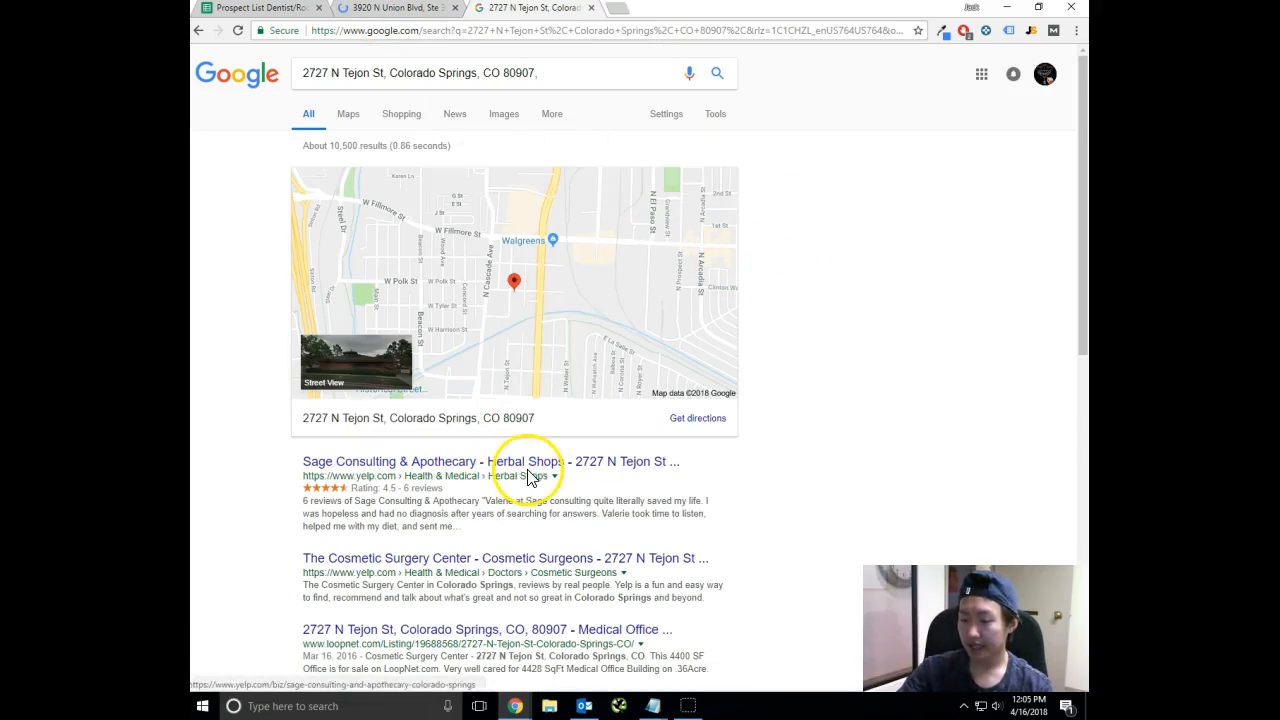
pyautogui.scroll(-1, 500, 470)
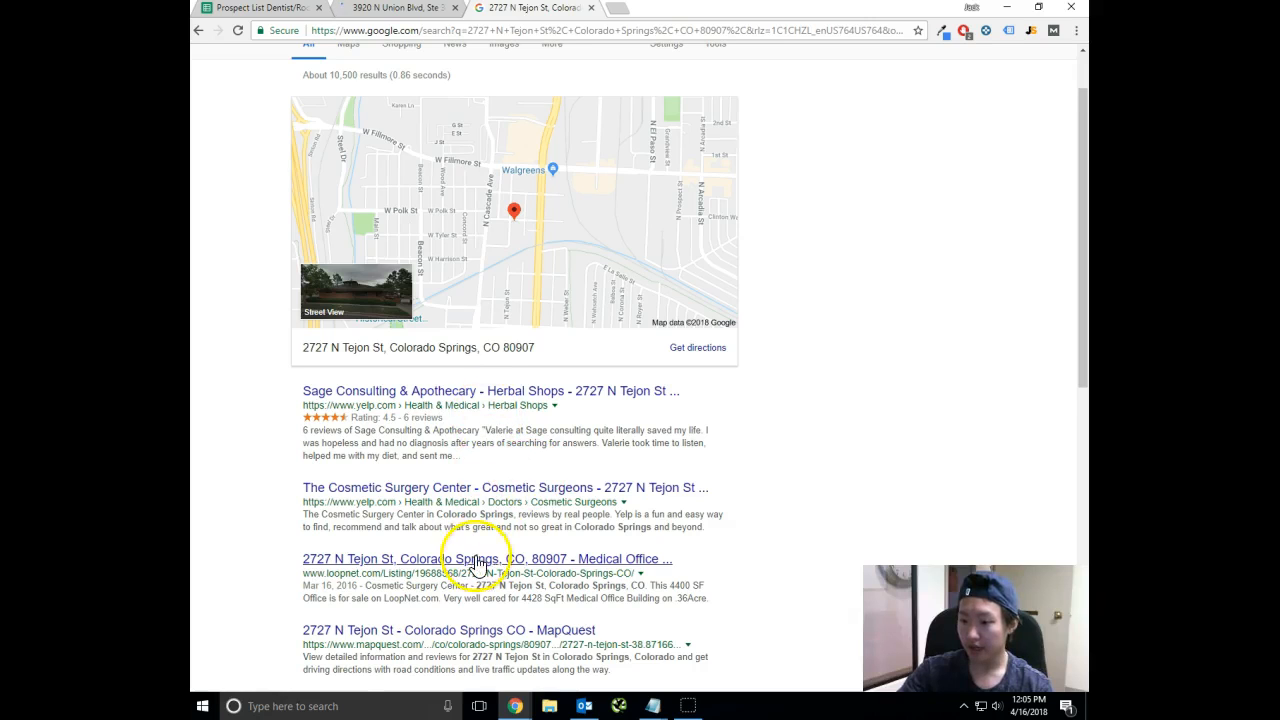
pyautogui.scroll(1, 510, 545)
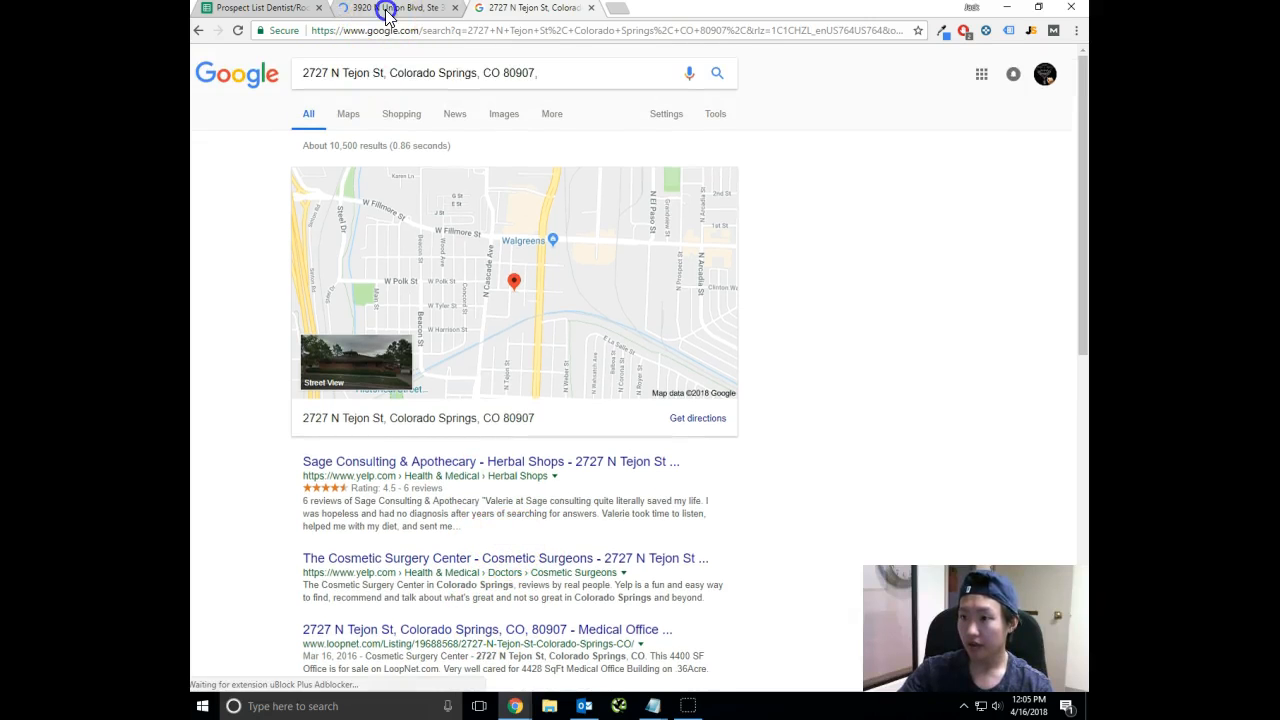
# Return to the search results for Center for Plastic Surgery's address and open the suggested Premier Orthopedics listing.
pyautogui.click(372, 12)
pyautogui.scroll(-1, 778, 449)
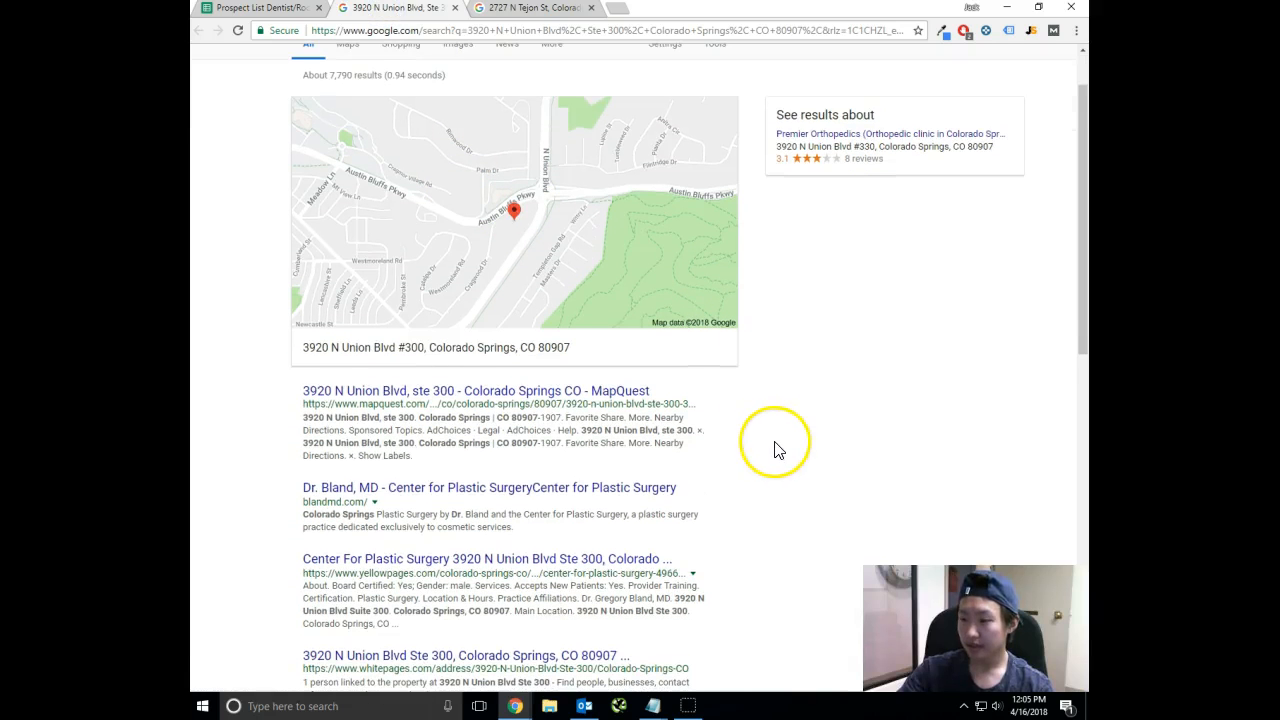
pyautogui.click(918, 145)
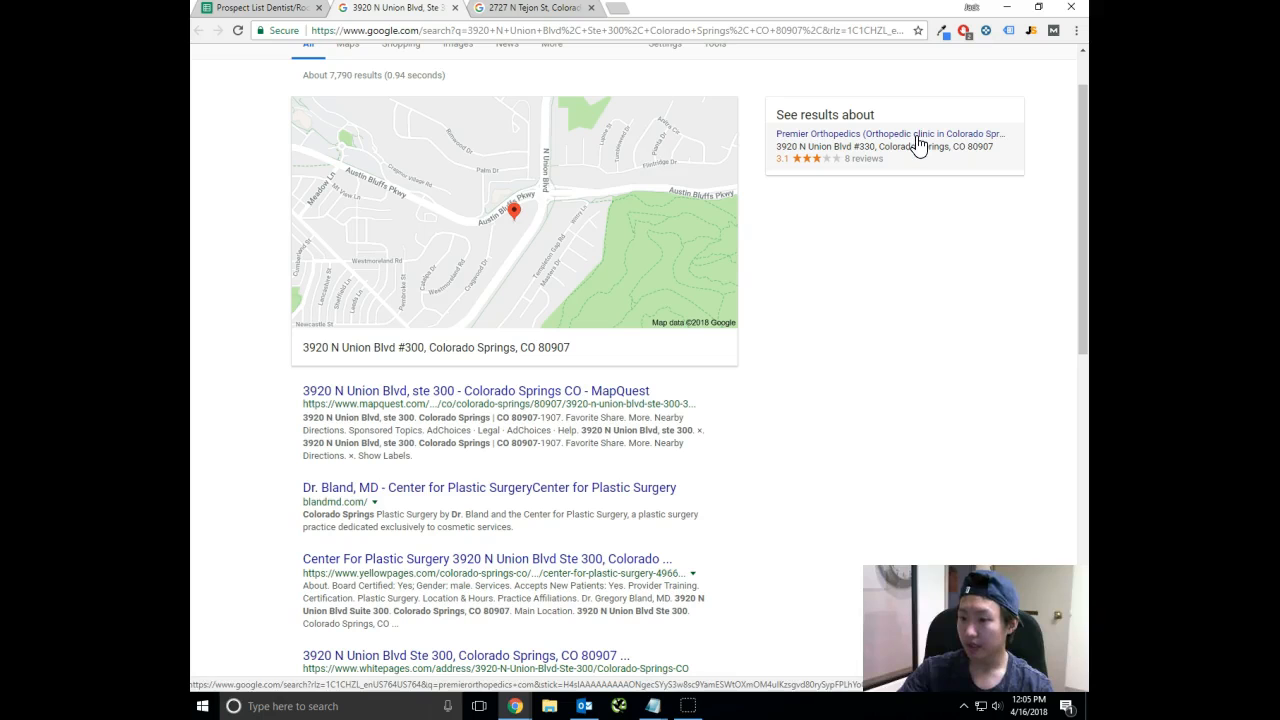
pyautogui.click(918, 145)
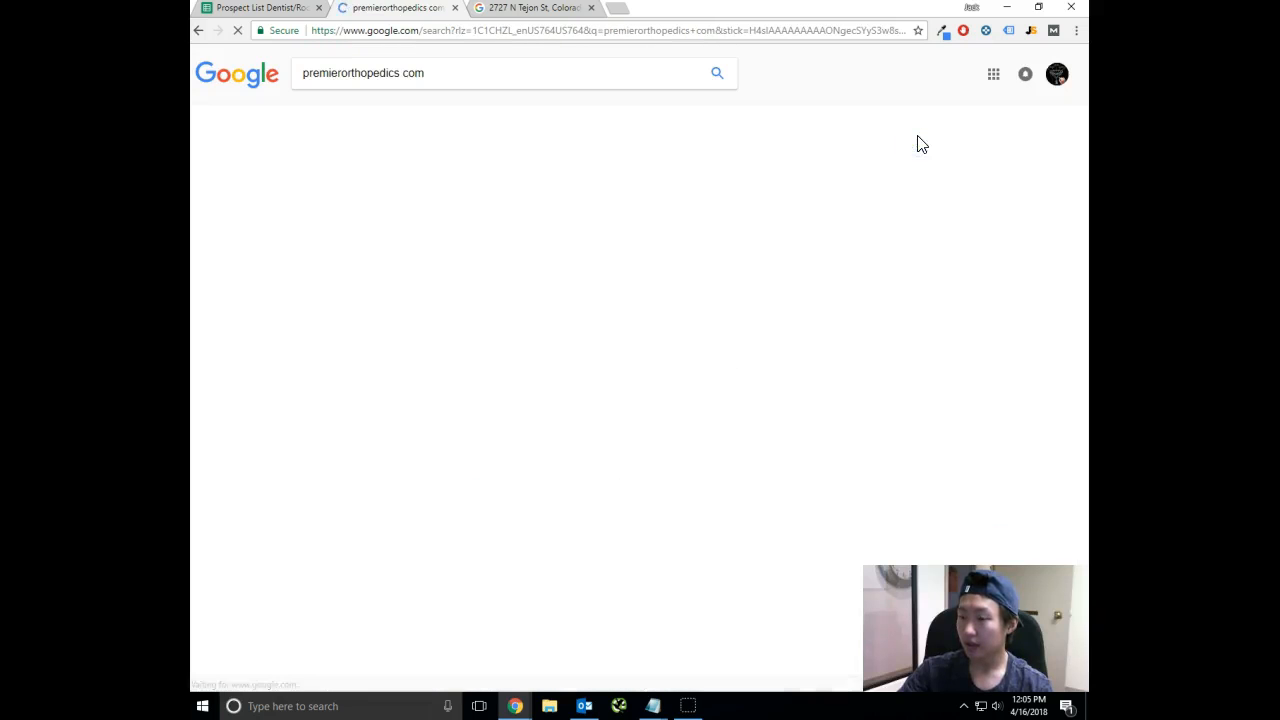
pyautogui.click(588, 138)
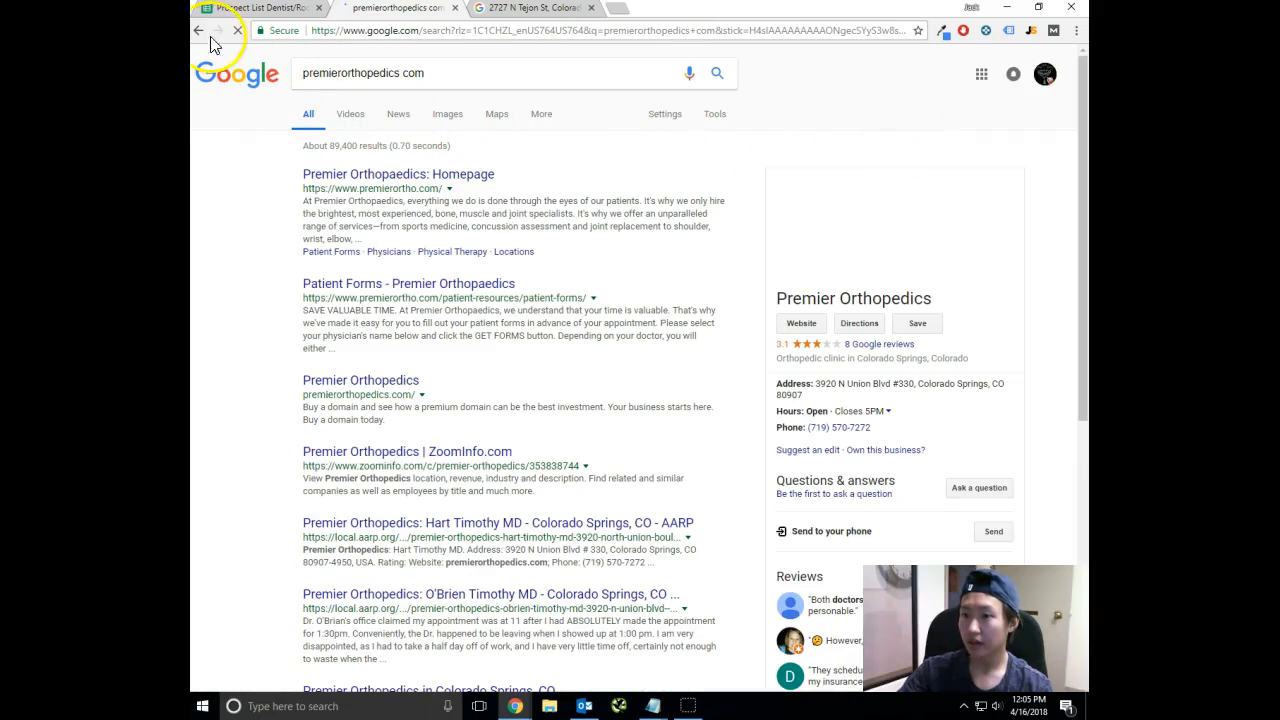
# Check the prospect sheet once more, return to the Premier Orthopedics search results and open the Premier Orthopaedics homepage.
pyautogui.click(228, 12)
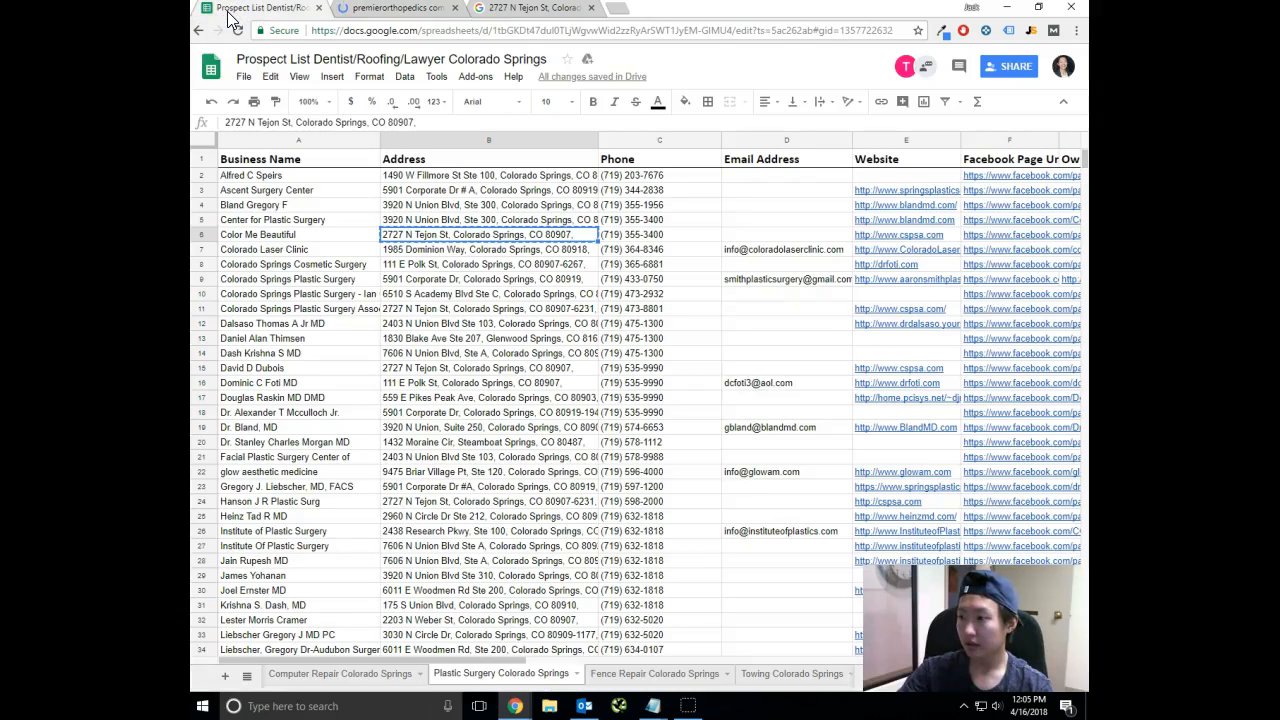
pyautogui.click(409, 12)
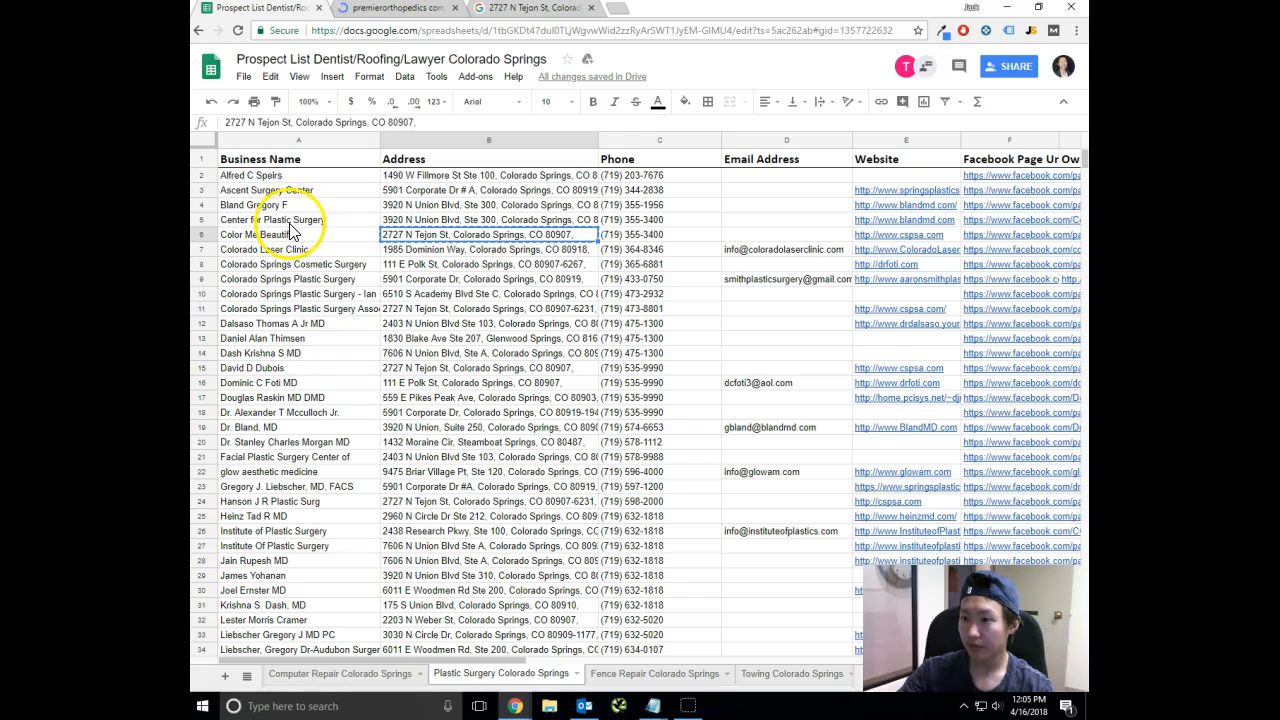
pyautogui.click(396, 12)
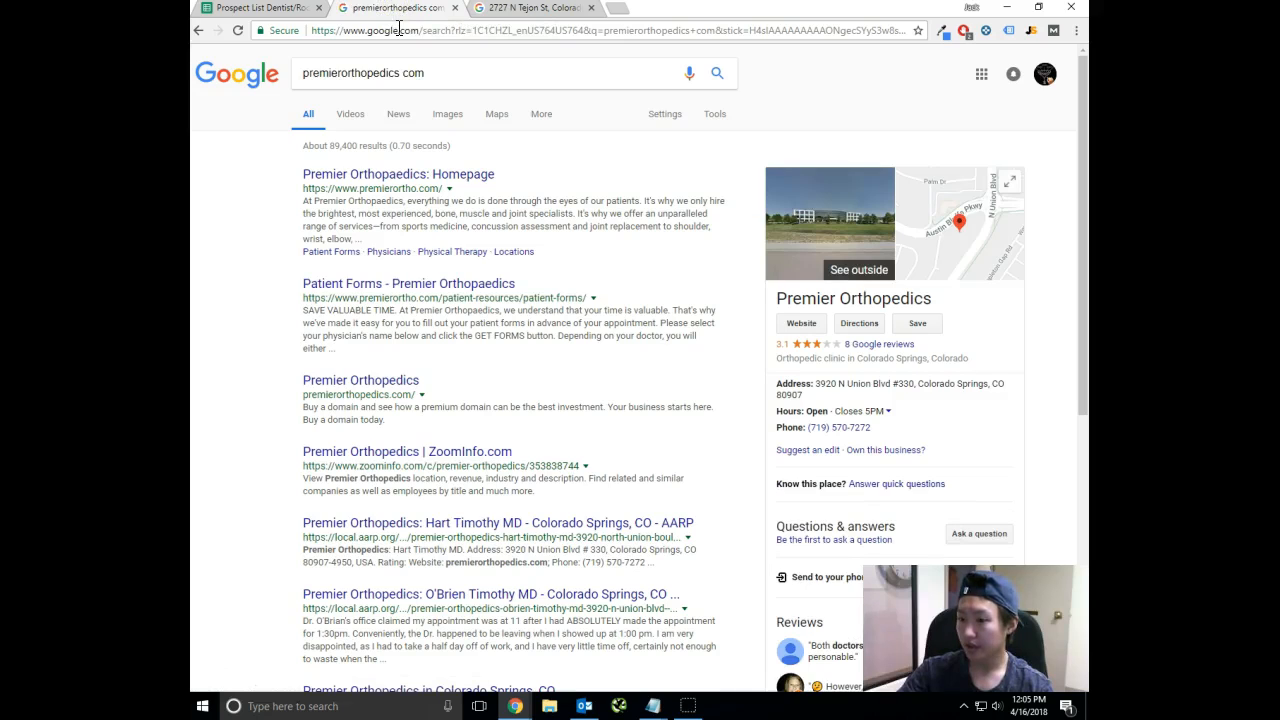
pyautogui.click(390, 175)
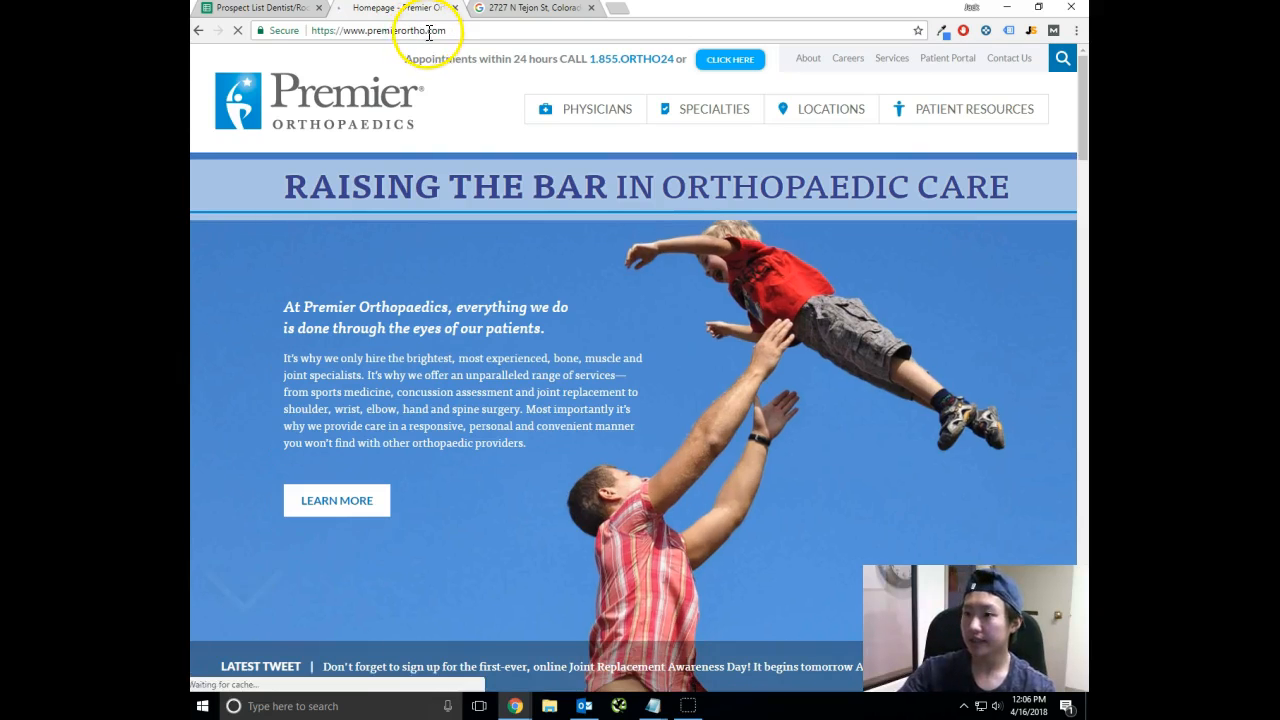
pyautogui.click(429, 31)
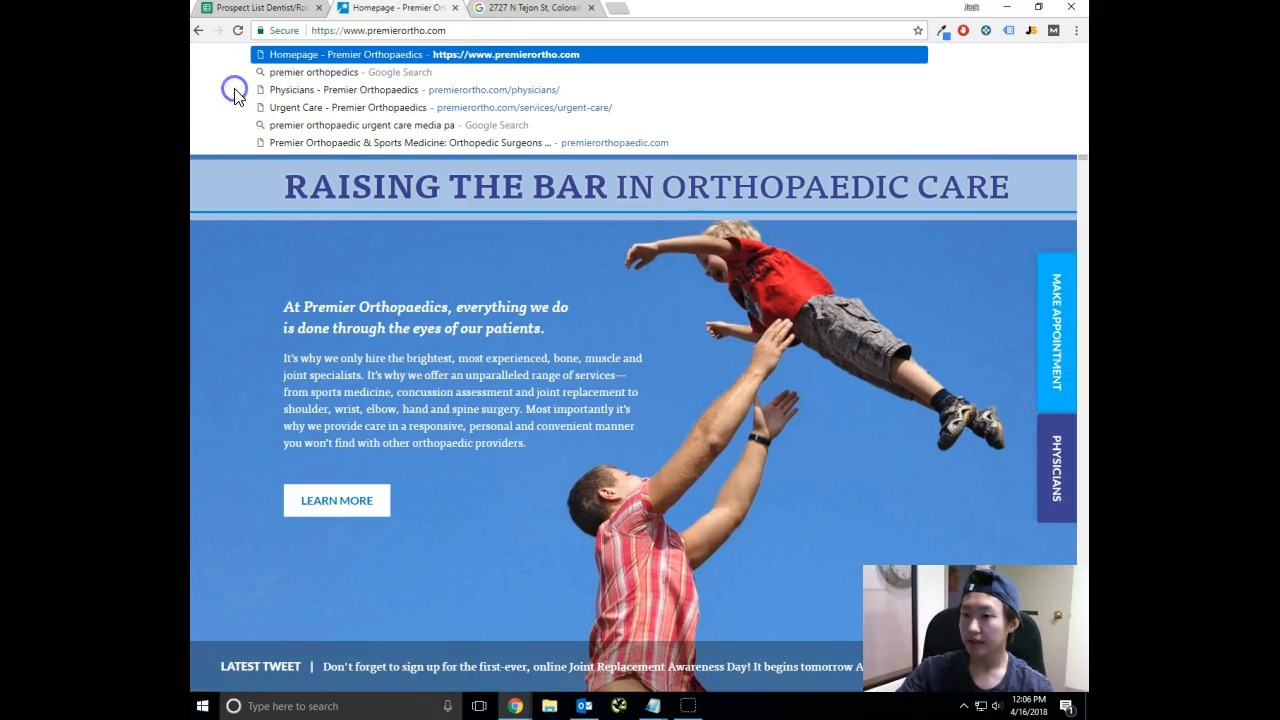
pyautogui.click(723, 296)
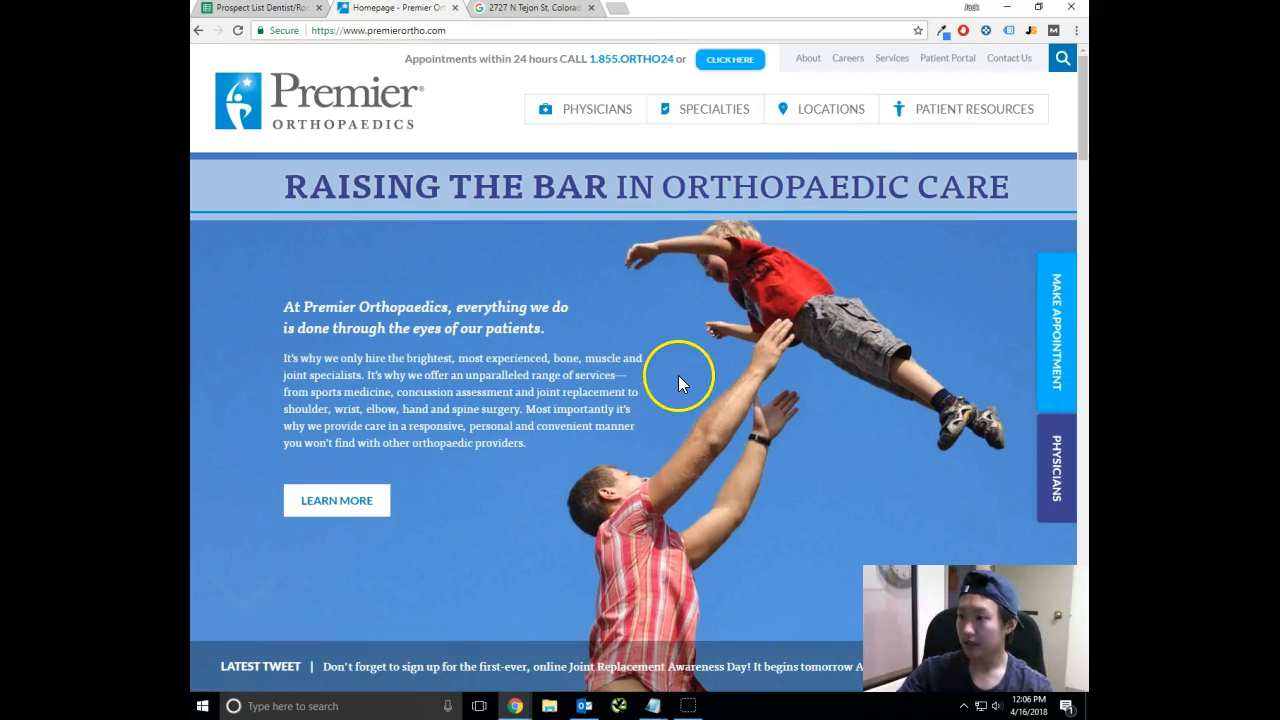
# Look over the Premier Orthopaedics homepage and close it, leaving the Google results for the 2727 N Tejon St address.
pyautogui.scroll(-10, 673, 363)
pyautogui.scroll(-10, 680, 372)
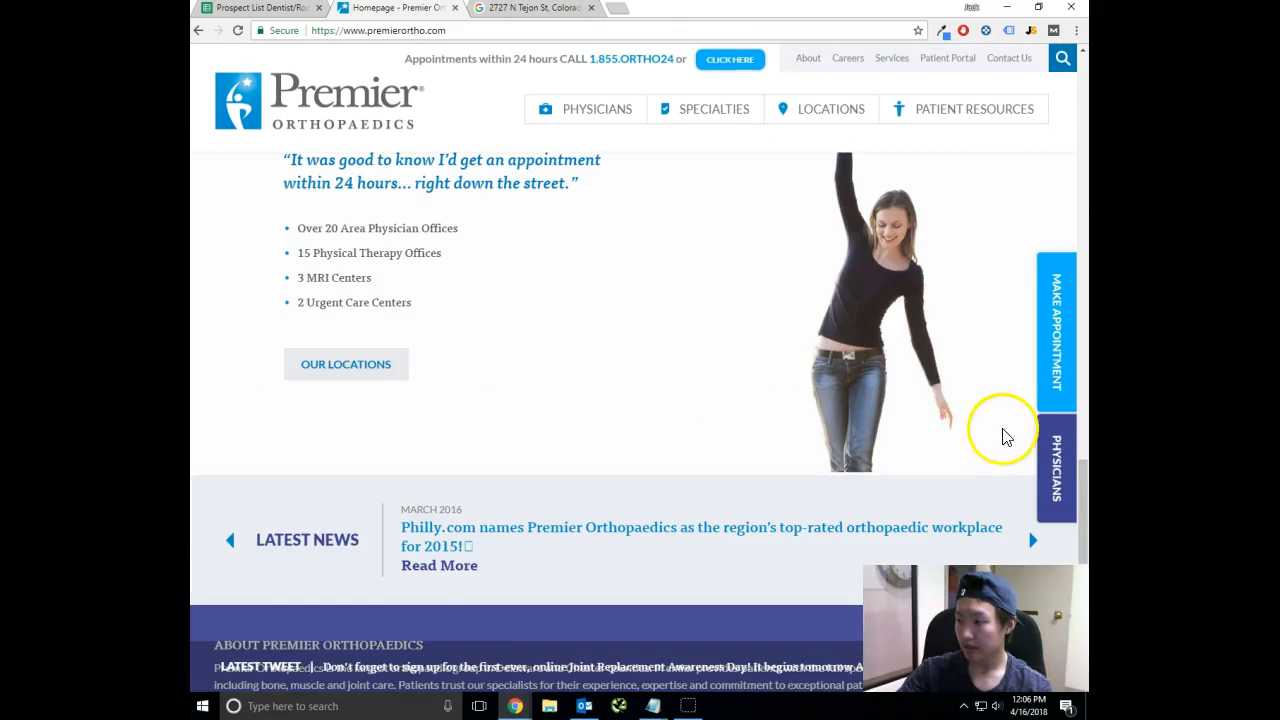
pyautogui.moveTo(1084, 490); pyautogui.dragTo(1083, 60)
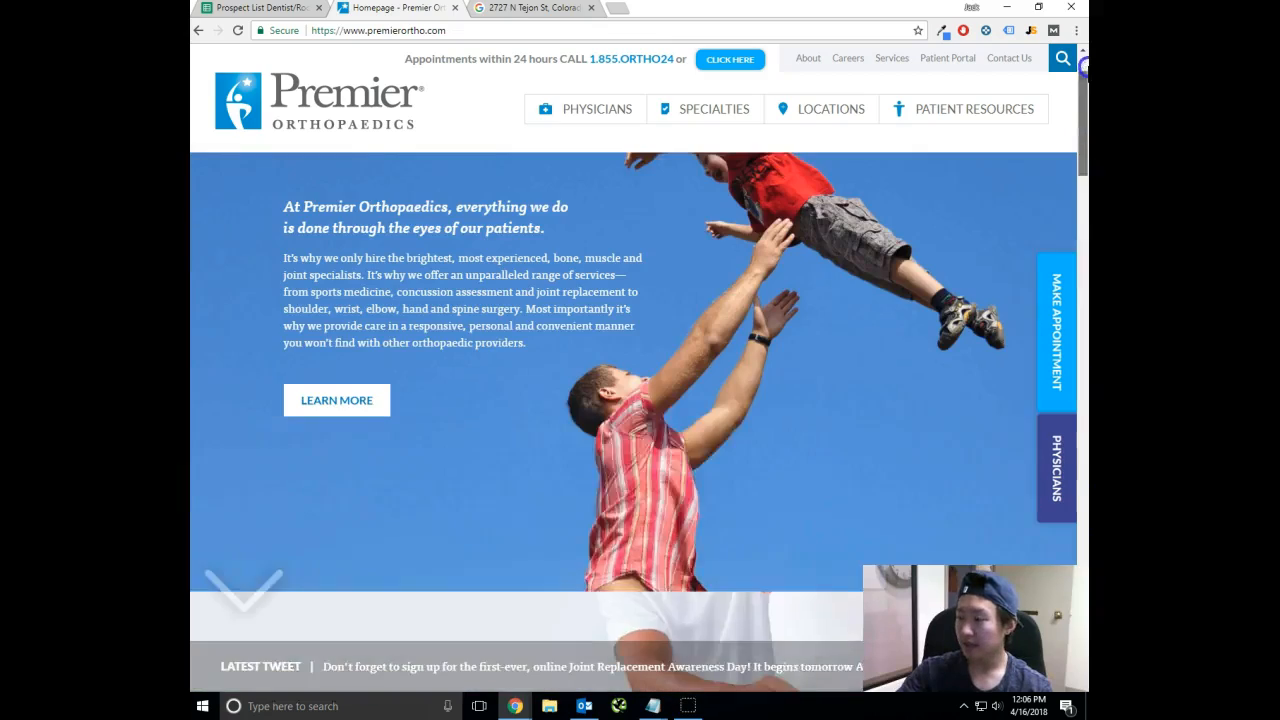
pyautogui.click(523, 9)
pyautogui.click(395, 10)
pyautogui.click(258, 9)
pyautogui.click(412, 9)
pyautogui.click(456, 9)
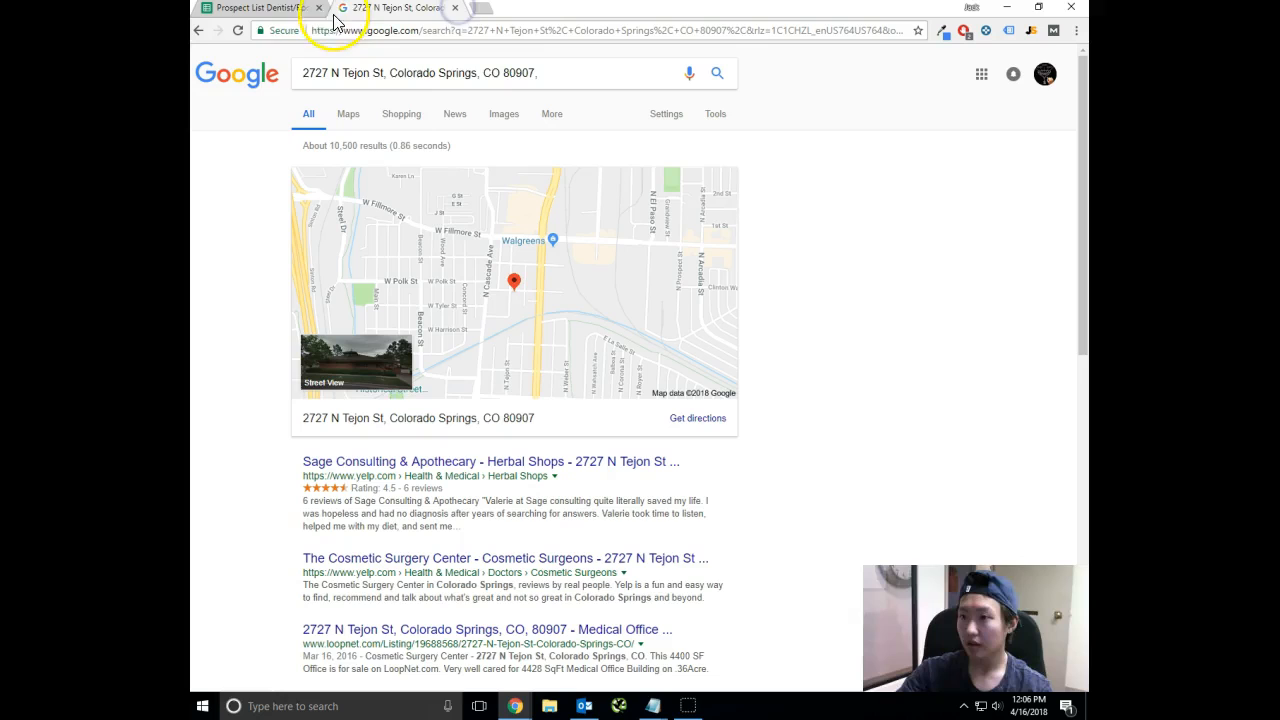
# Open The Cosmetic Surgery Center's Yelp listing from the address results and compare its phone number with Color Me Beautiful's in the prospect sheet.
pyautogui.scroll(-1, 510, 400)
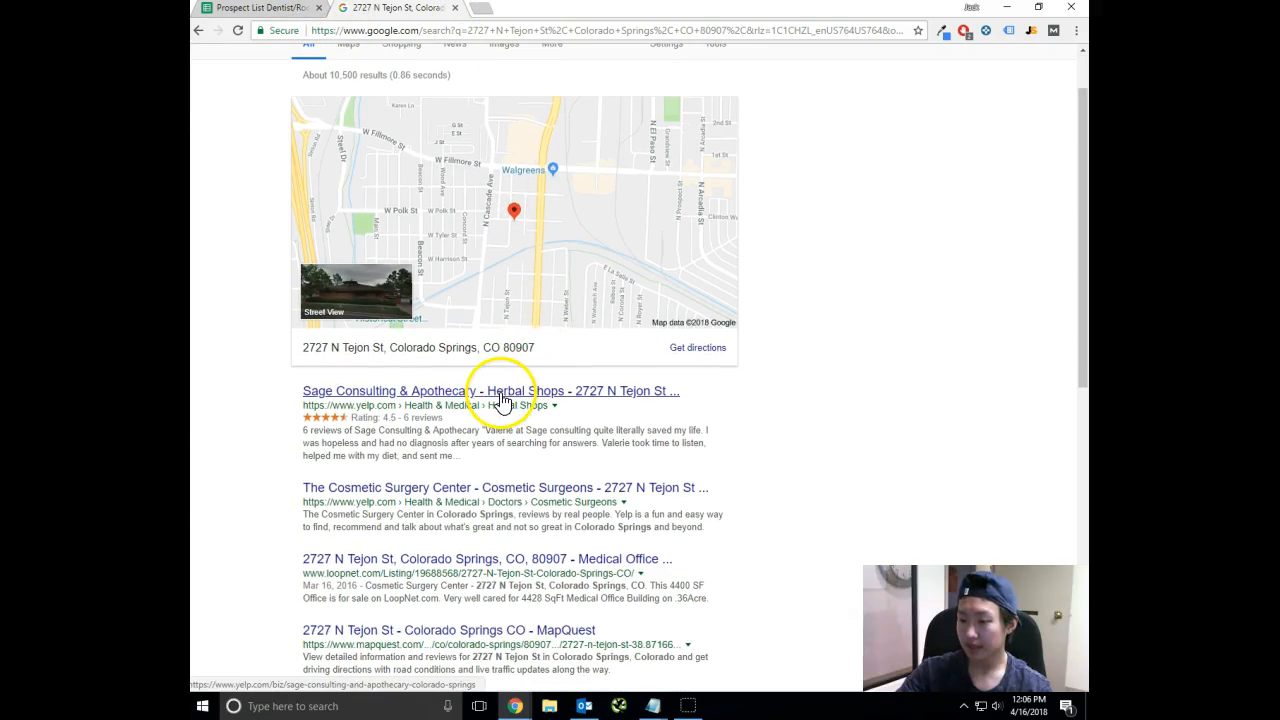
pyautogui.click(598, 487)
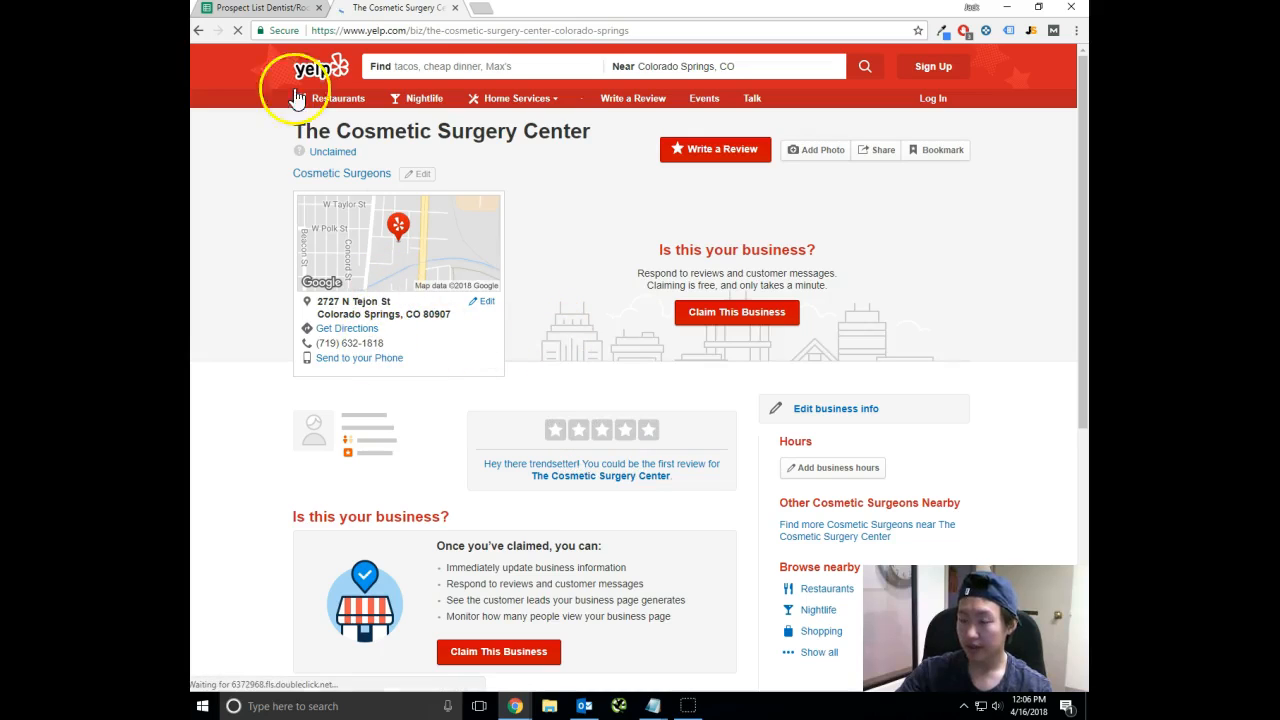
pyautogui.click(270, 8)
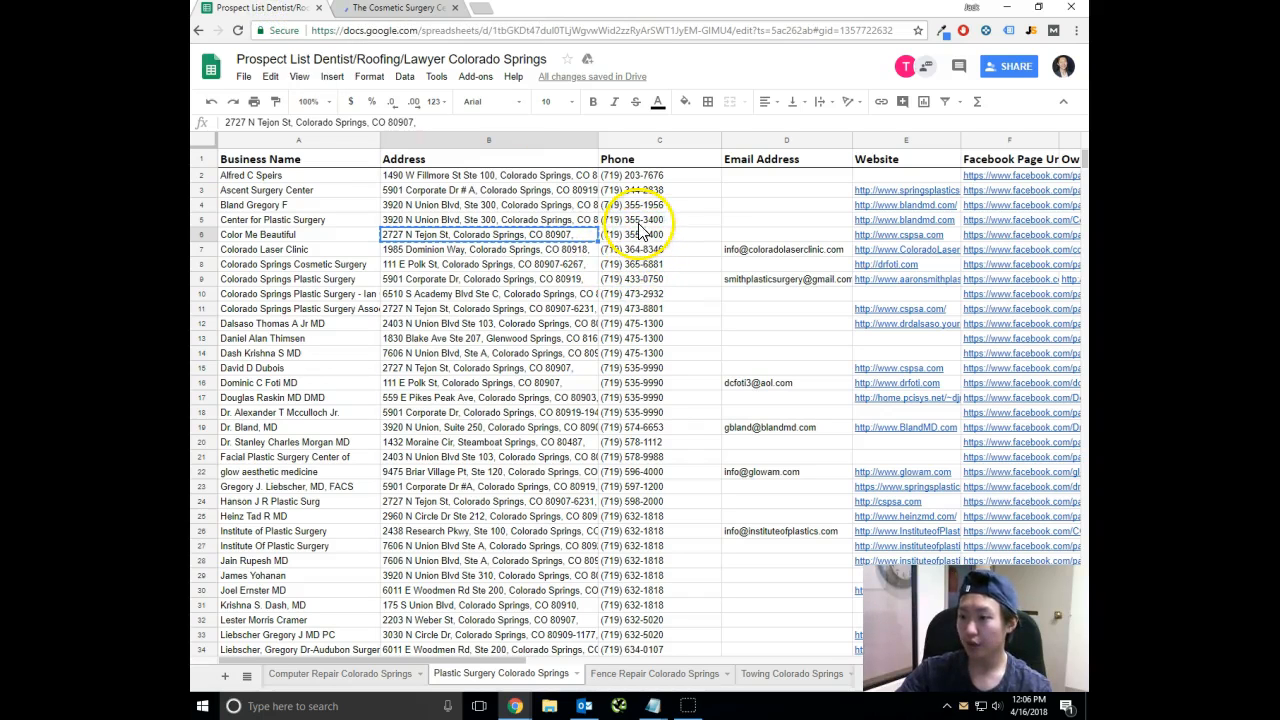
pyautogui.click(388, 8)
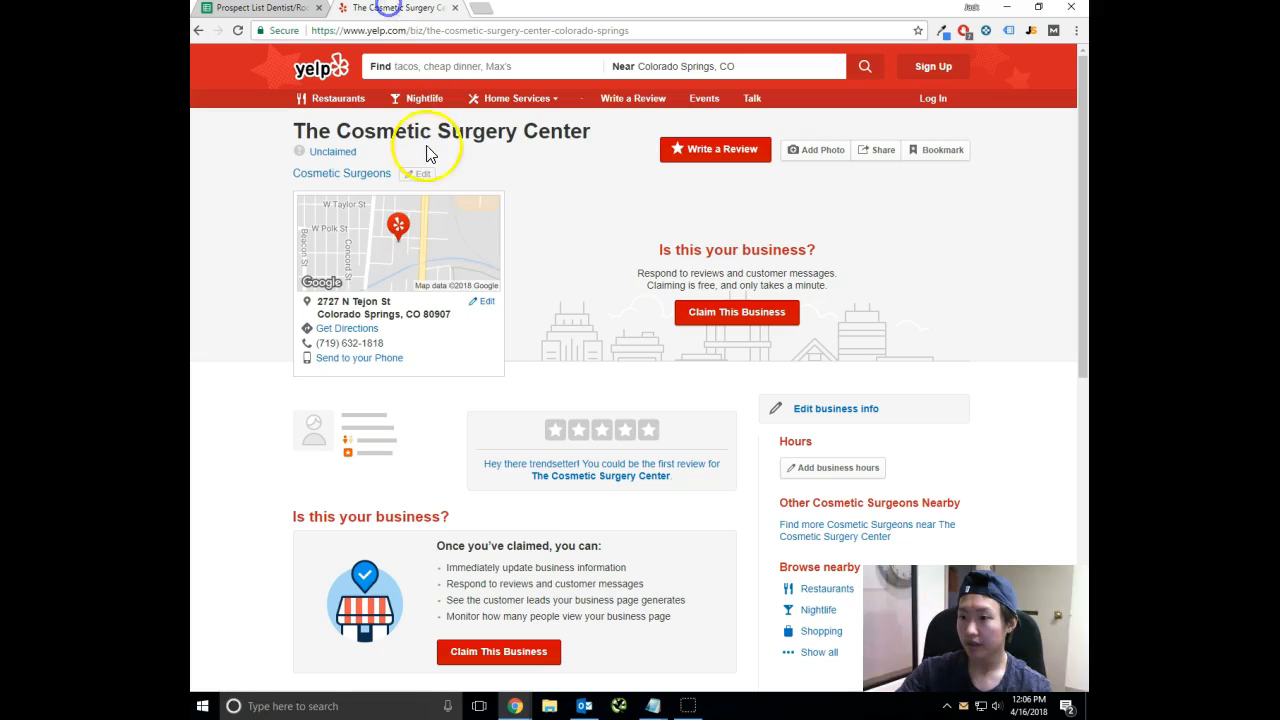
pyautogui.click(273, 10)
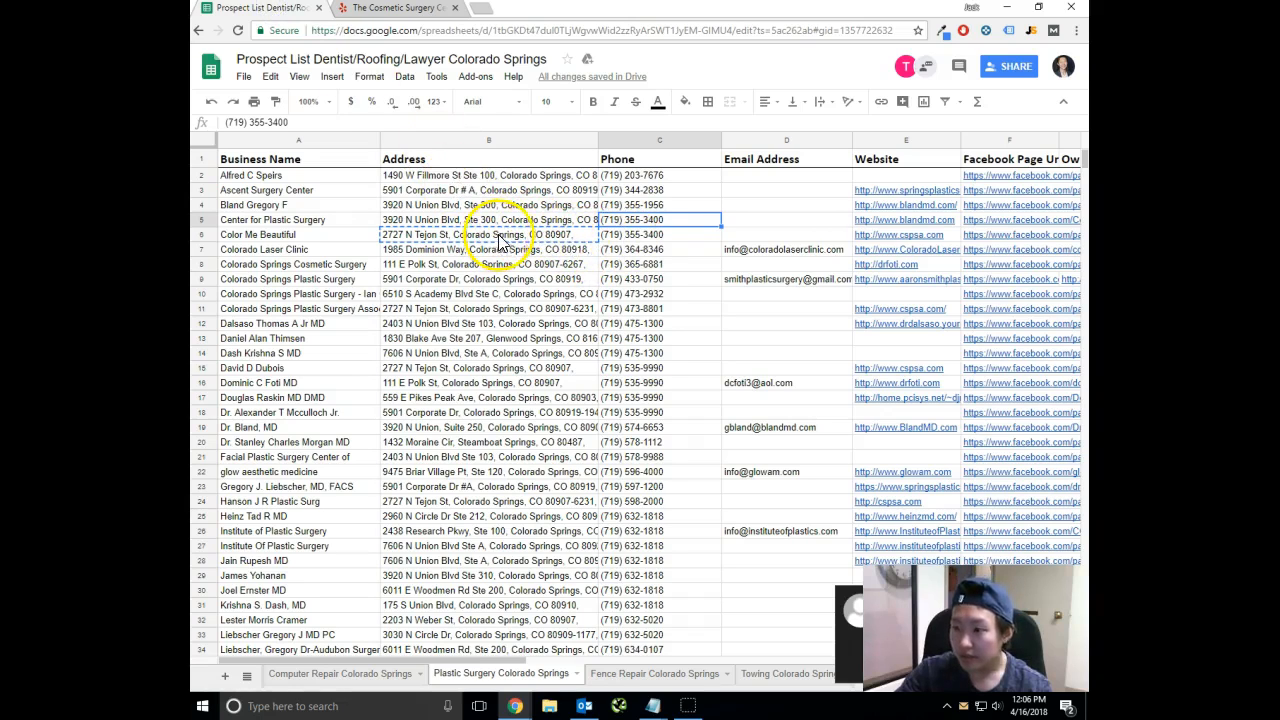
pyautogui.click(613, 232)
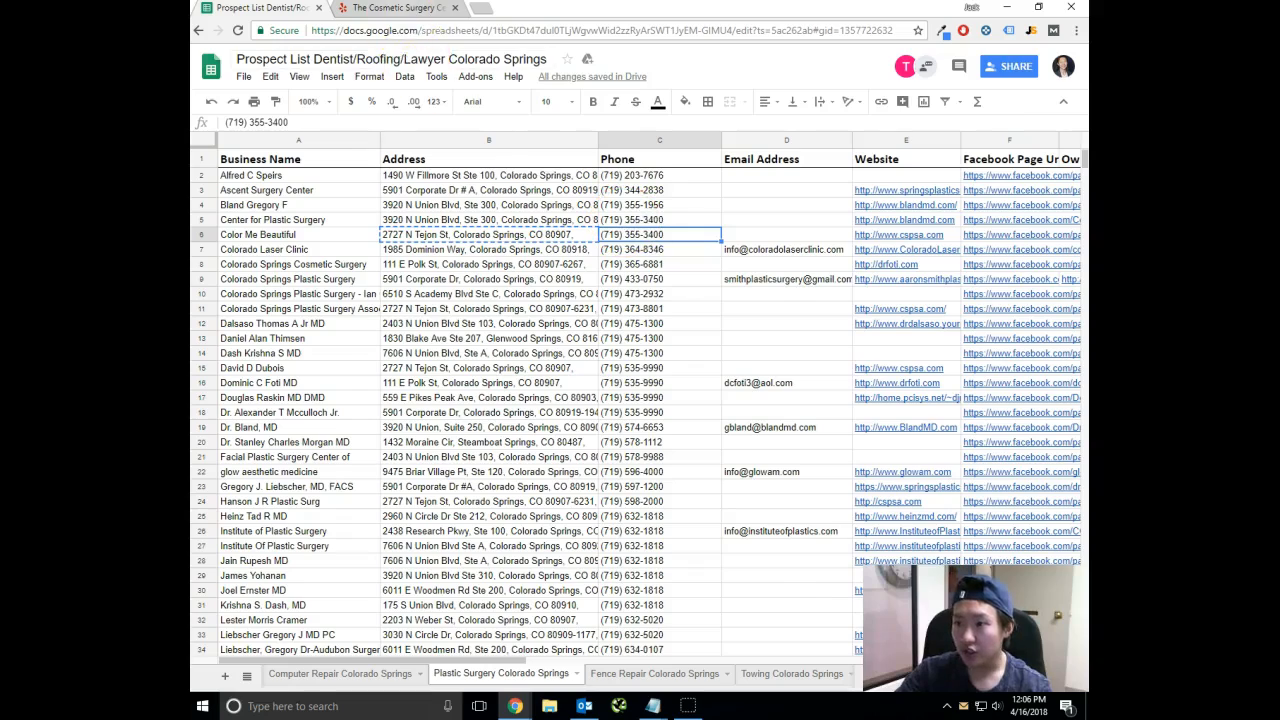
pyautogui.hotkey('ctrl', 'Tab')
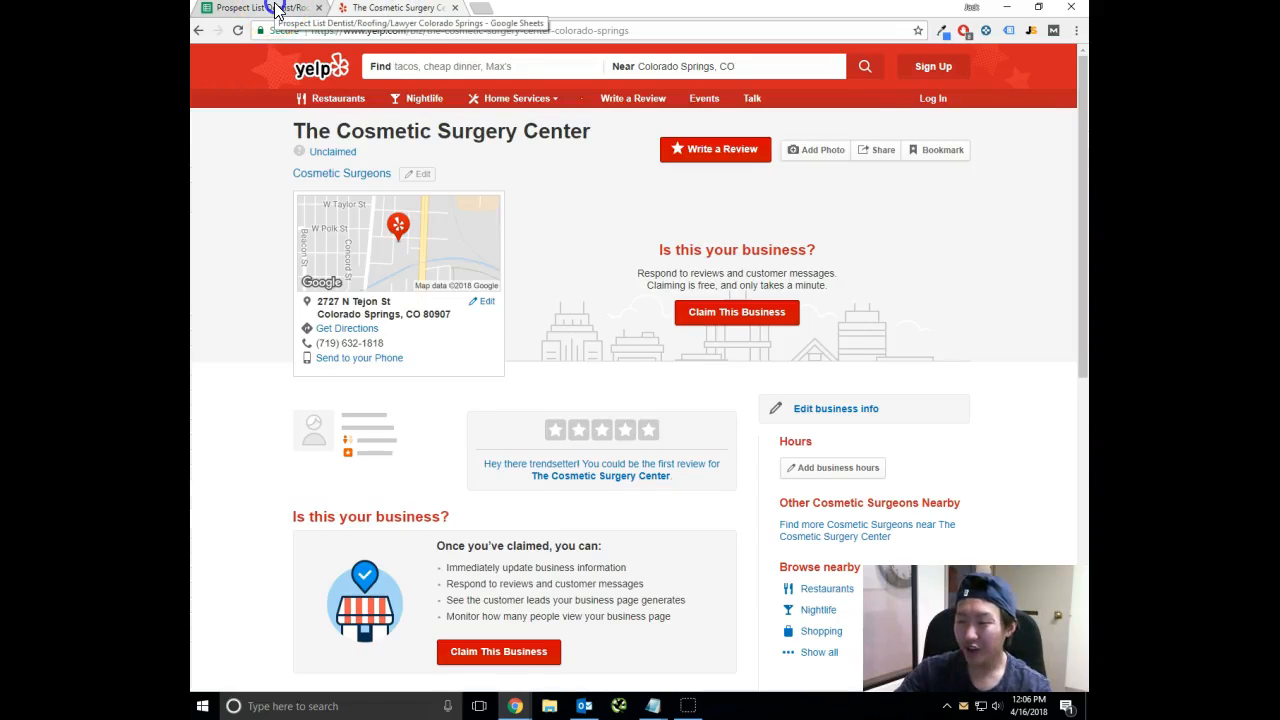
pyautogui.click(277, 10)
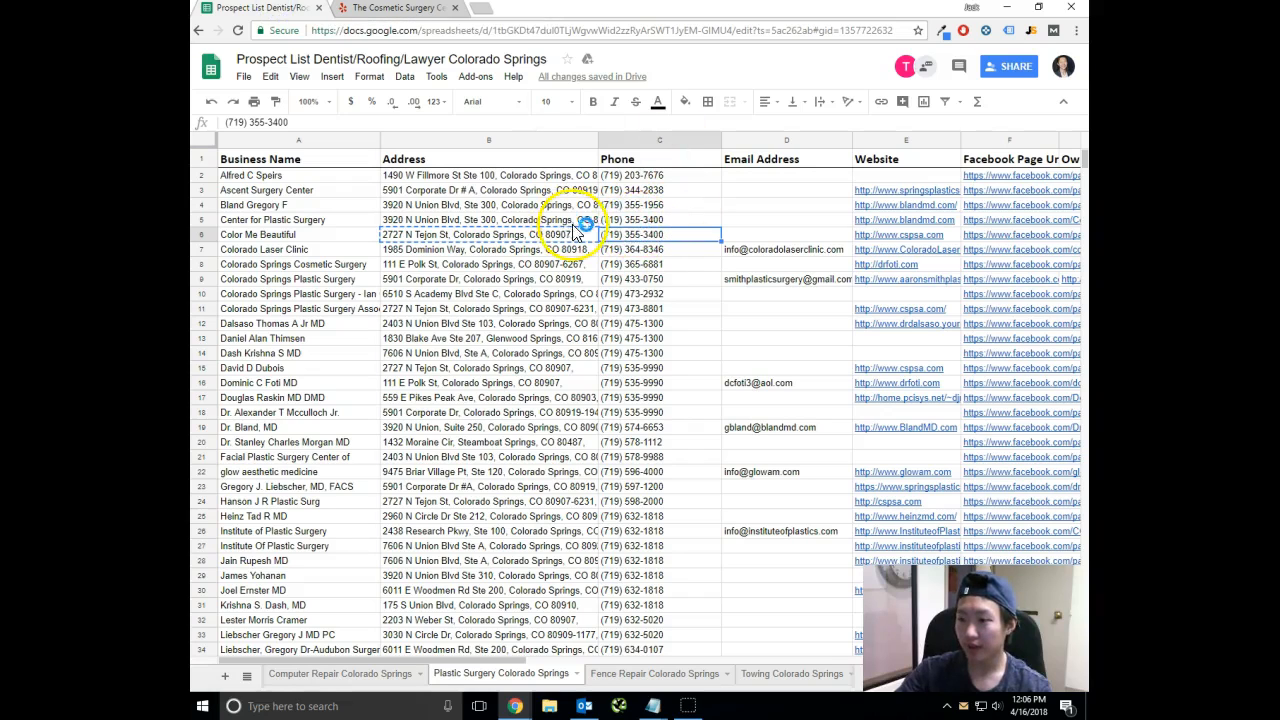
pyautogui.click(407, 10)
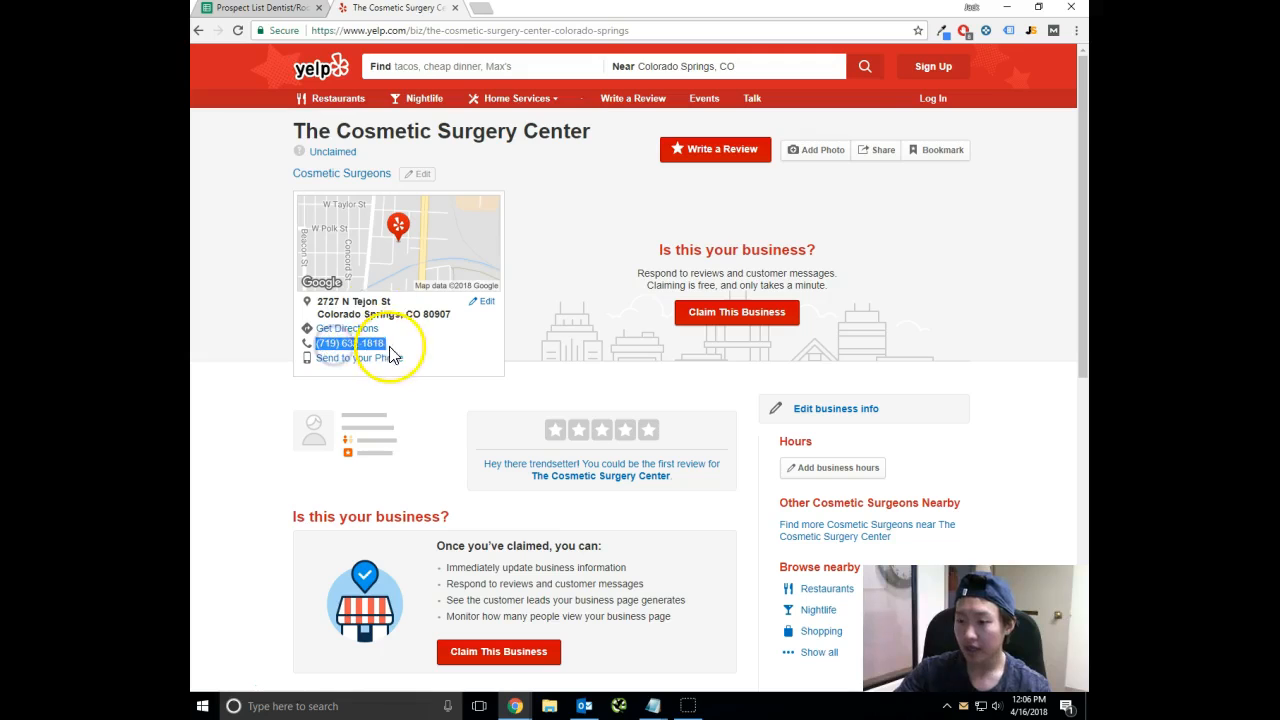
pyautogui.click(285, 8)
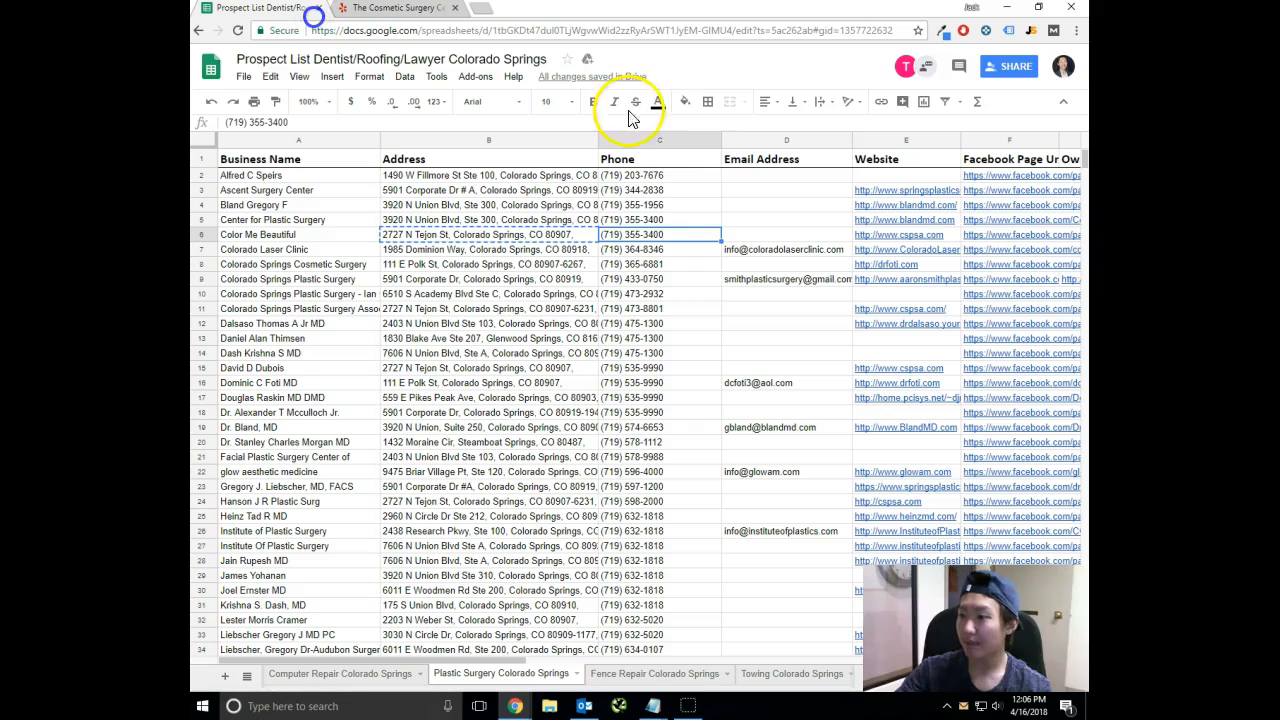
pyautogui.rightClick(652, 238)
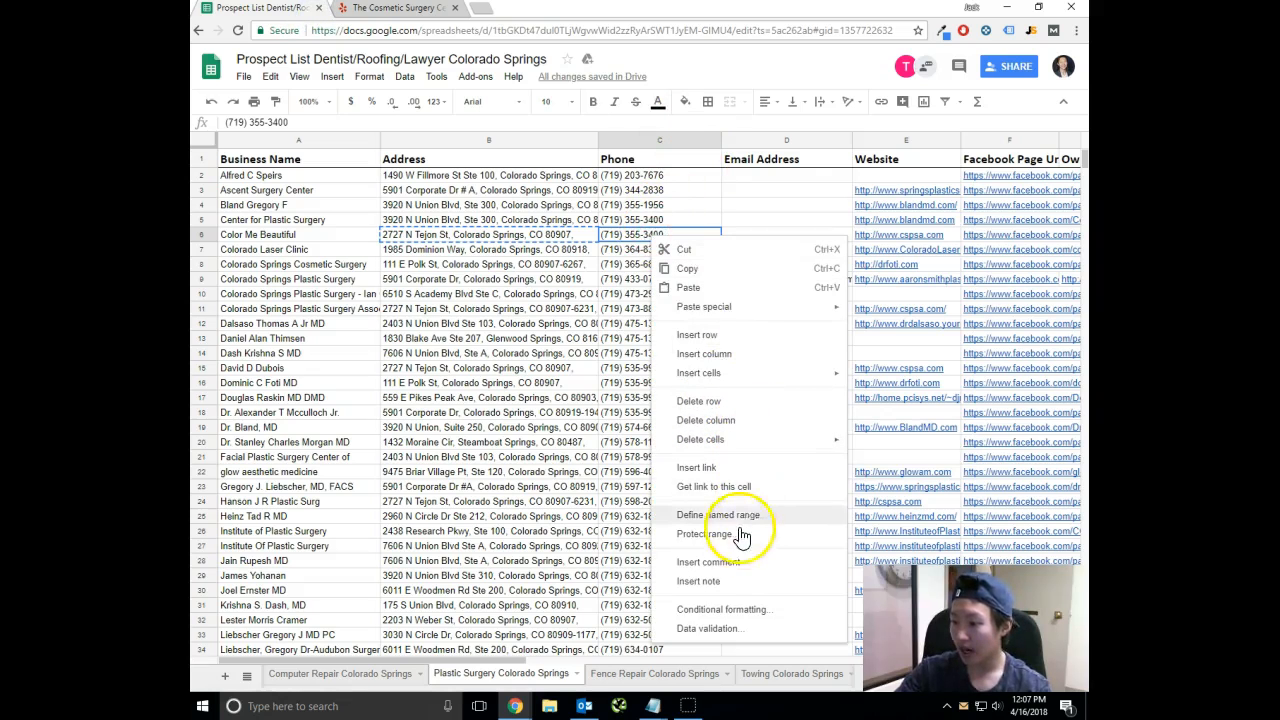
pyautogui.click(734, 581)
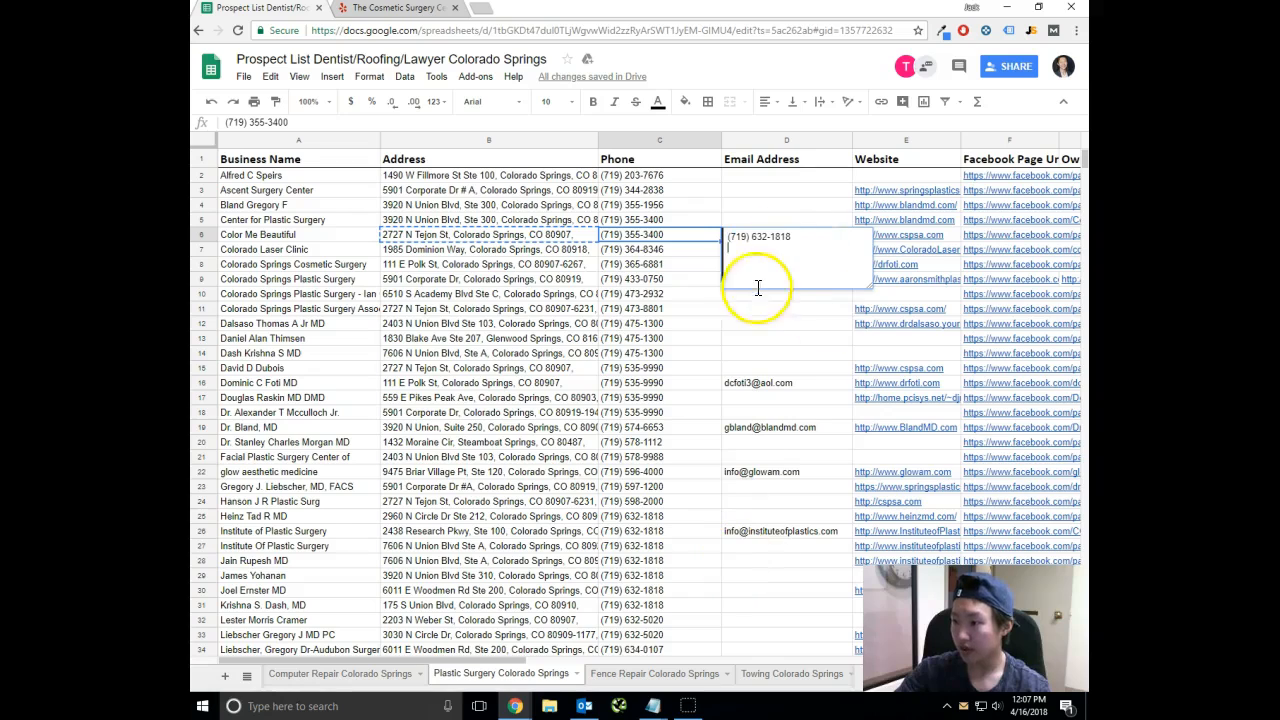
pyautogui.click(698, 310)
pyautogui.click(680, 236)
pyautogui.click(686, 218)
pyautogui.click(691, 236)
pyautogui.click(681, 228)
pyautogui.click(692, 192)
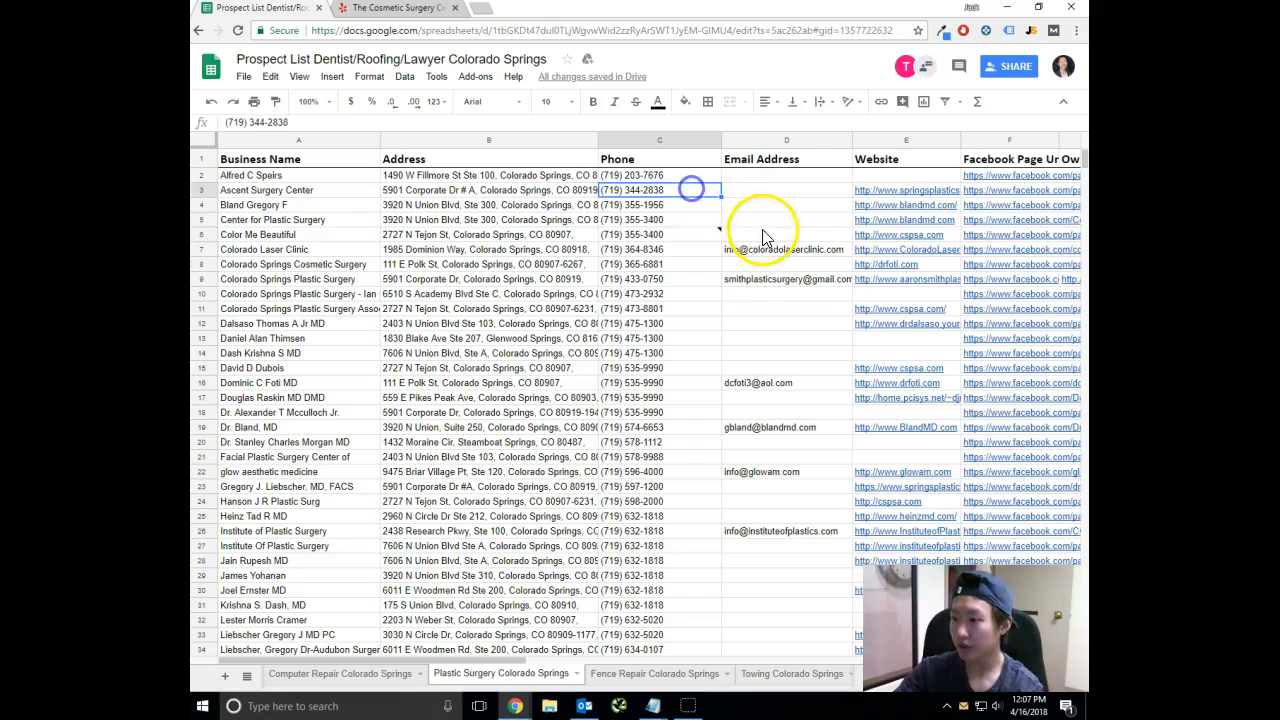
pyautogui.click(784, 206)
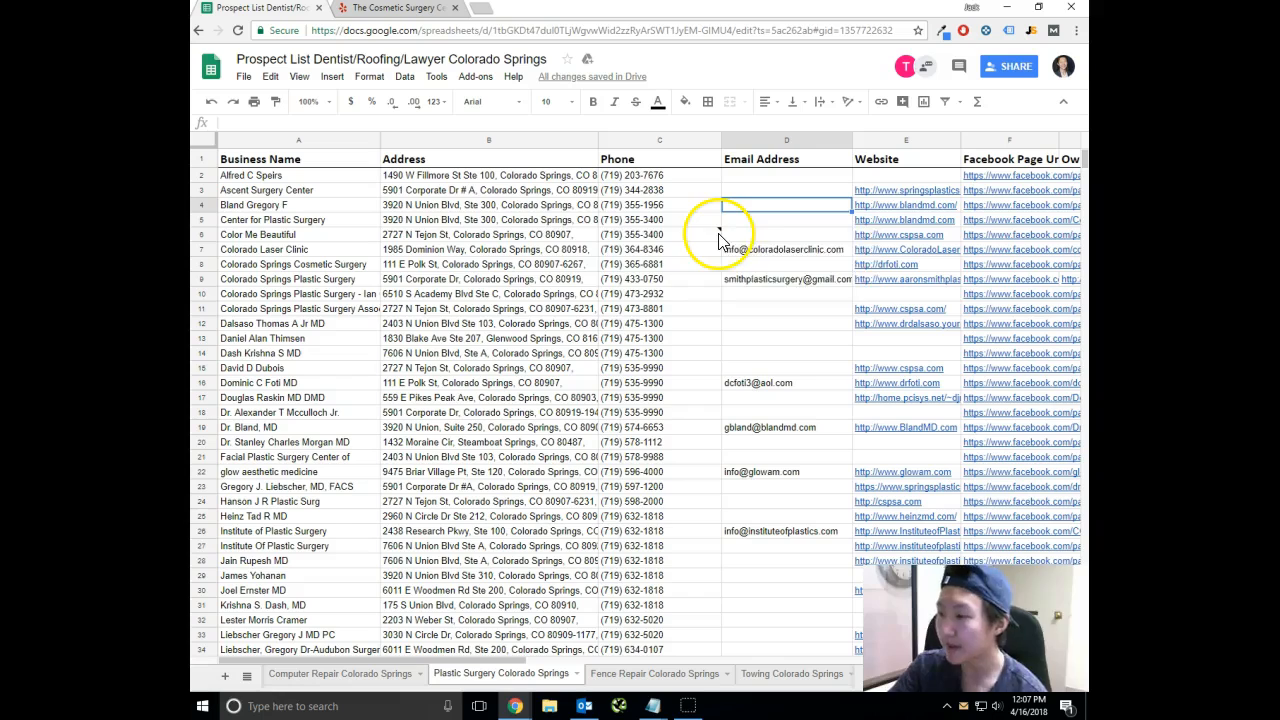
pyautogui.click(558, 280)
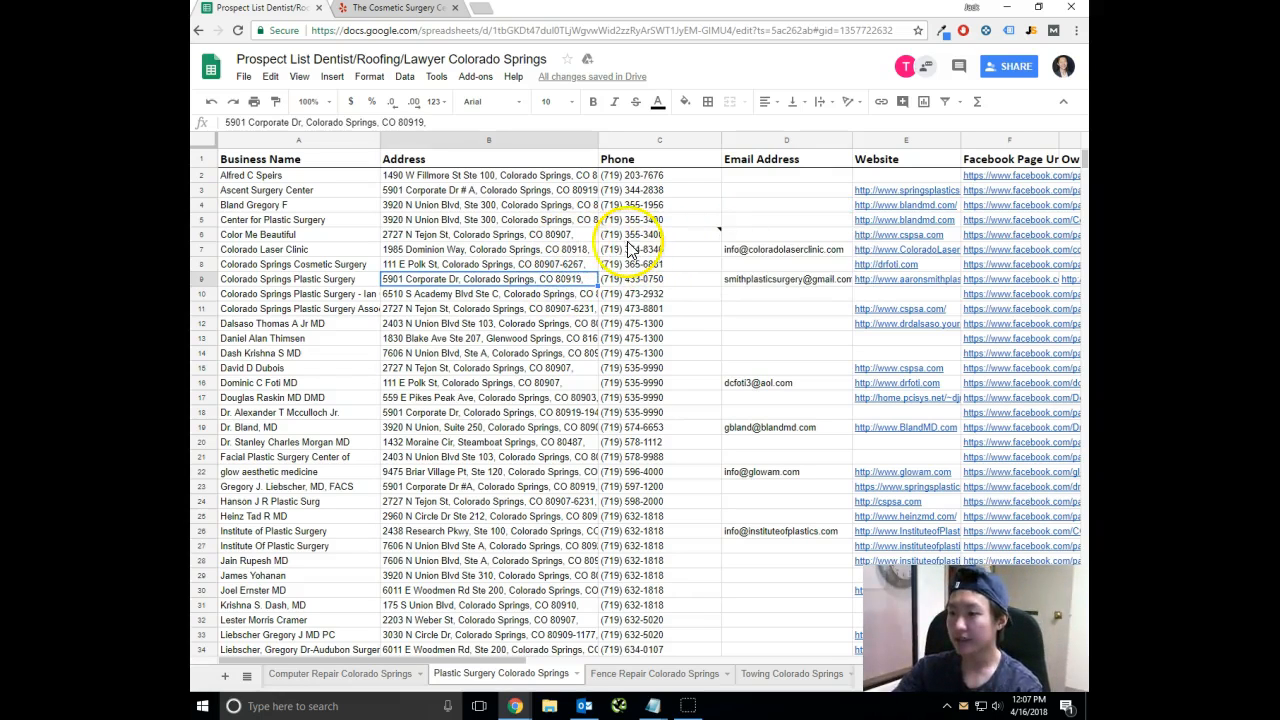
pyautogui.click(636, 238)
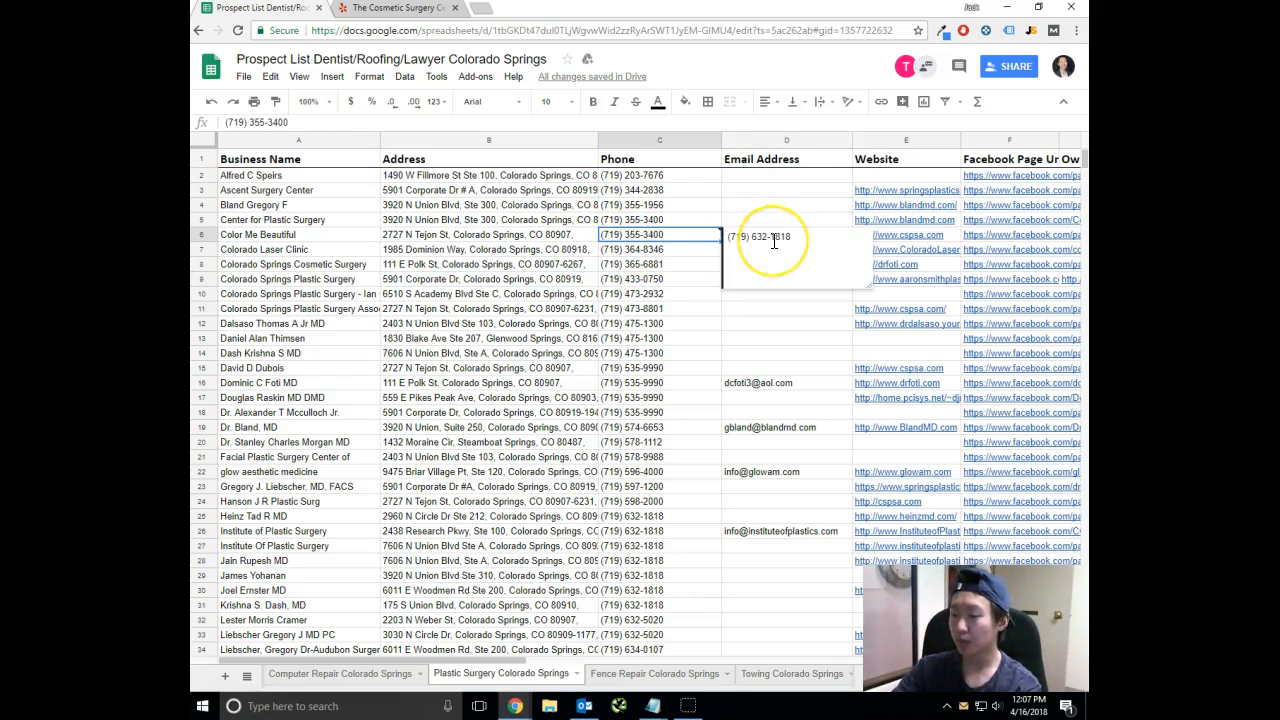
pyautogui.tripleClick(773, 241)
pyautogui.click(655, 255)
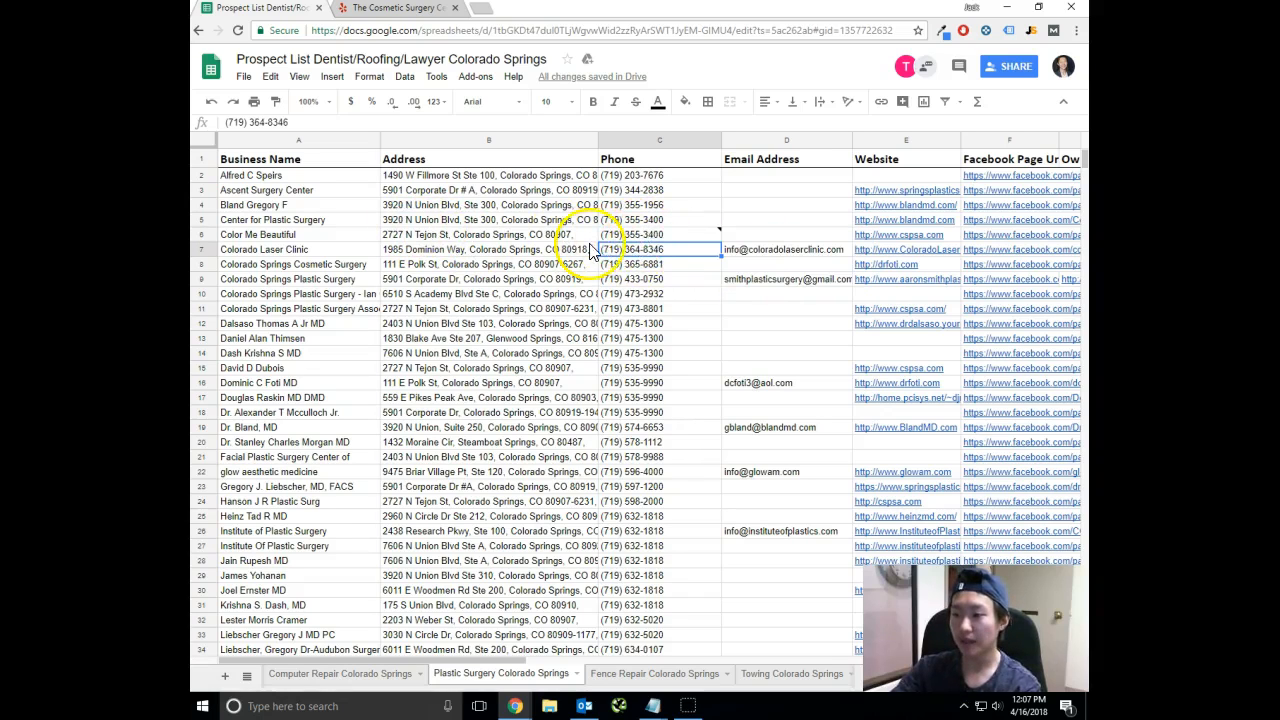
pyautogui.click(645, 236)
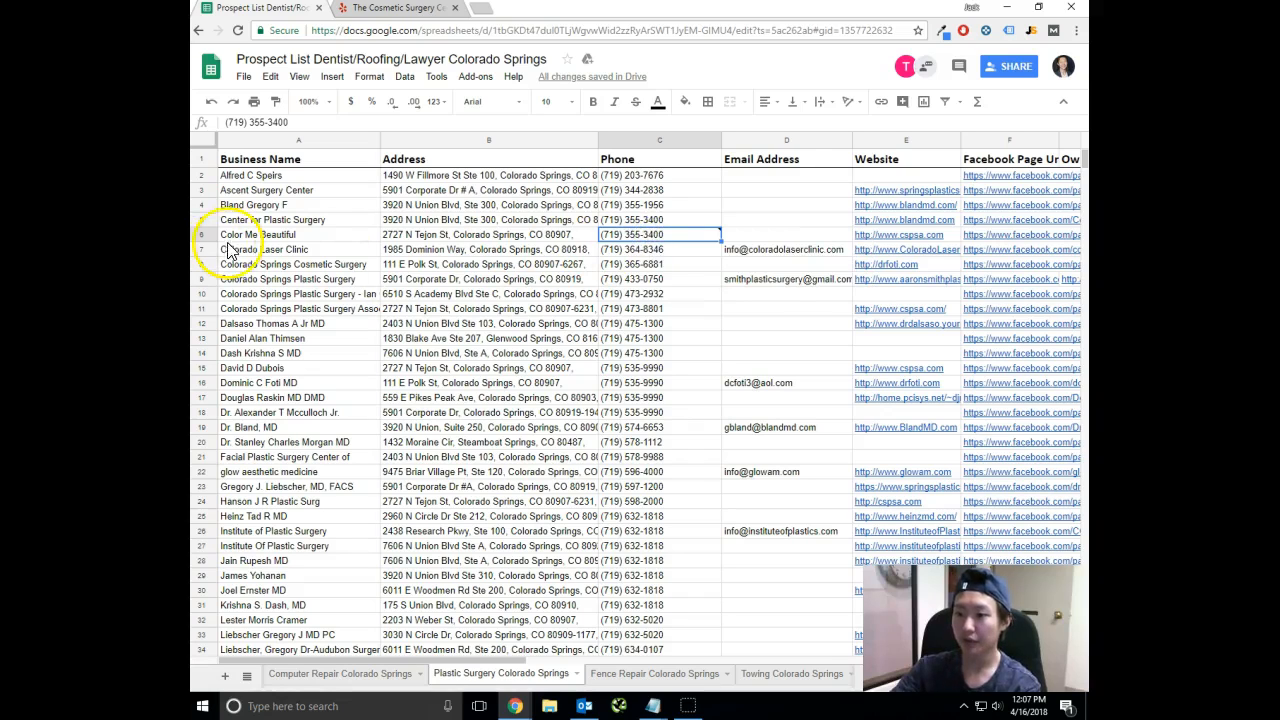
pyautogui.moveTo(705, 238)
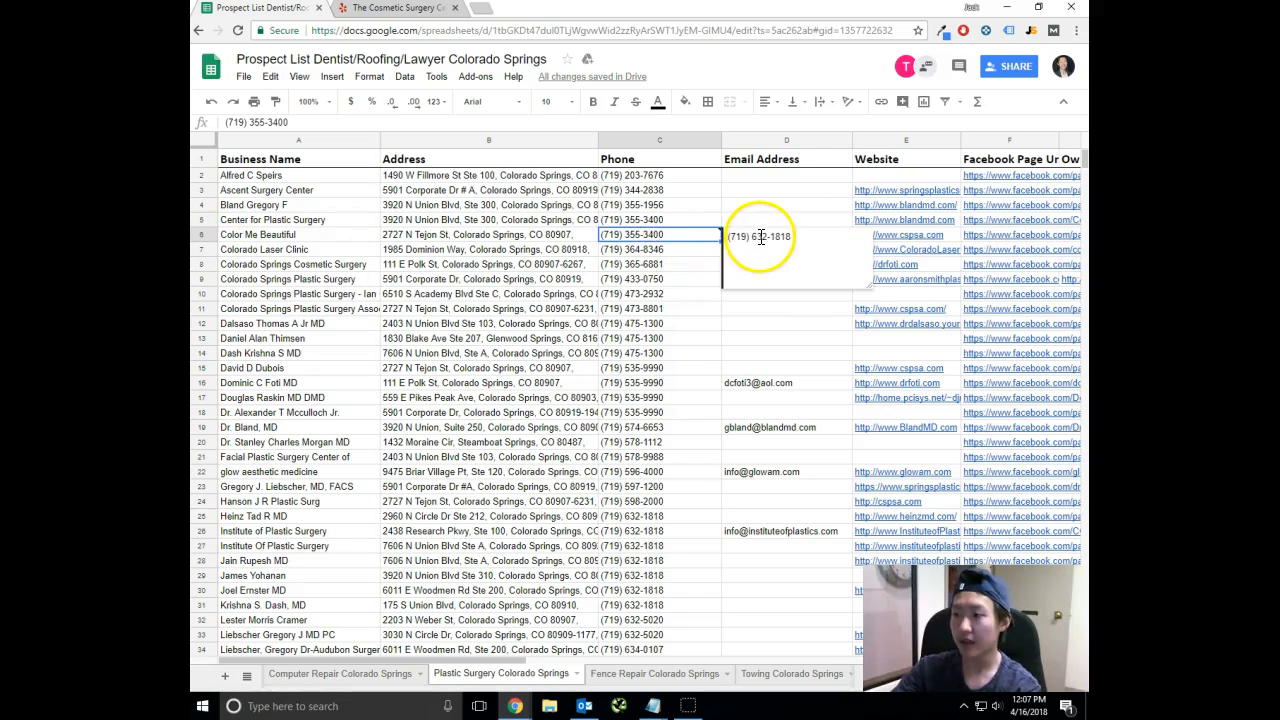
pyautogui.click(314, 232)
pyautogui.click(483, 241)
pyautogui.click(635, 234)
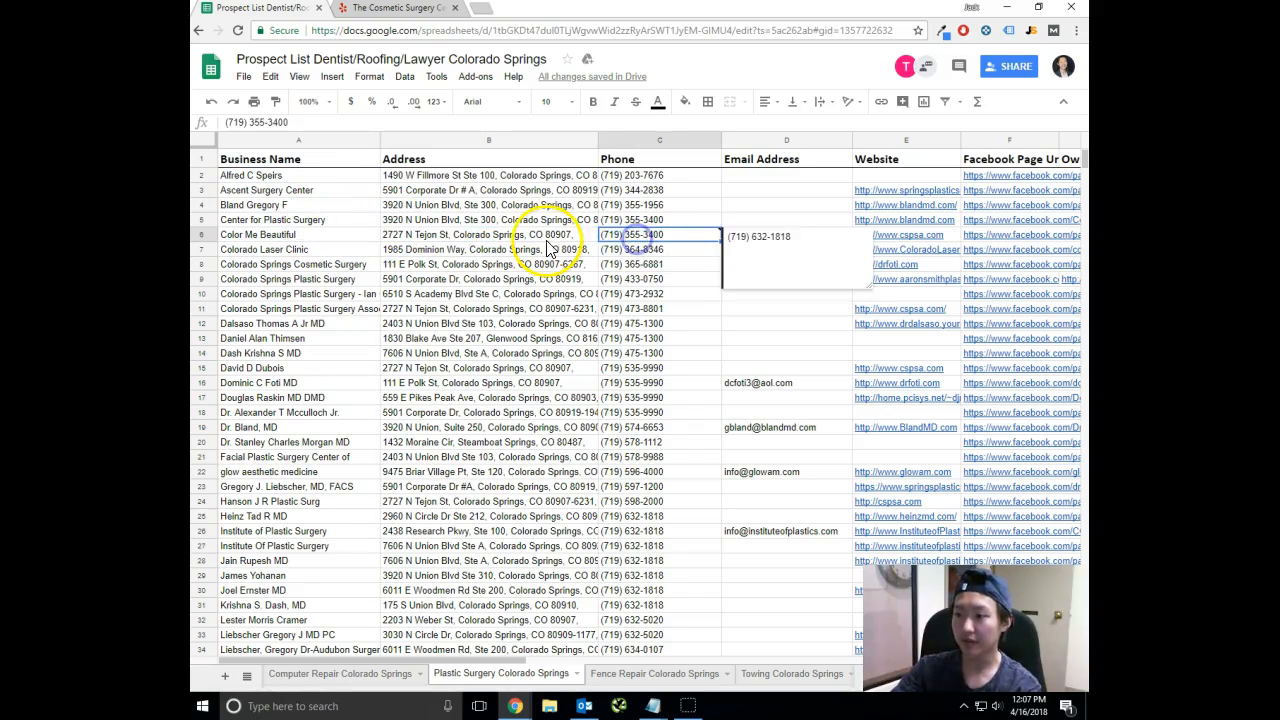
pyautogui.click(326, 234)
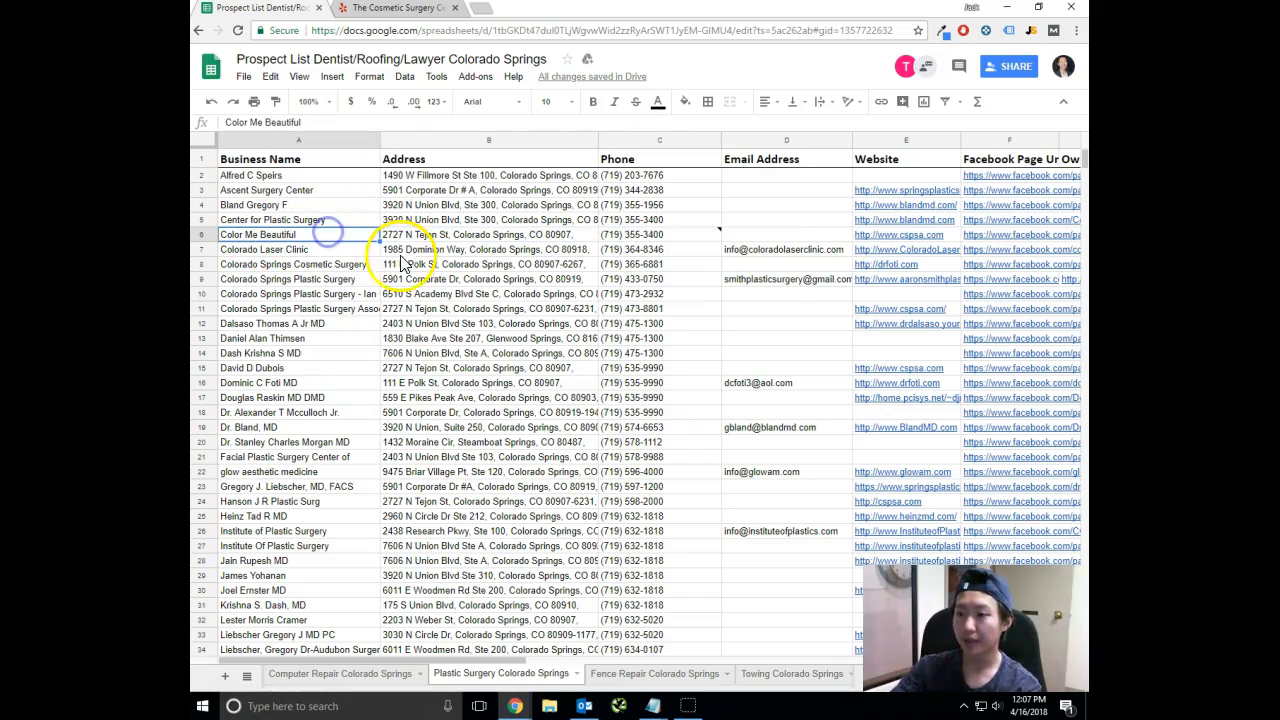
# Open the Fence Repair Colorado Springs sheet and highlight Colorado Springs Fence's record from Business Name through Owner Linkedin.
pyautogui.click(637, 675)
pyautogui.click(292, 176)
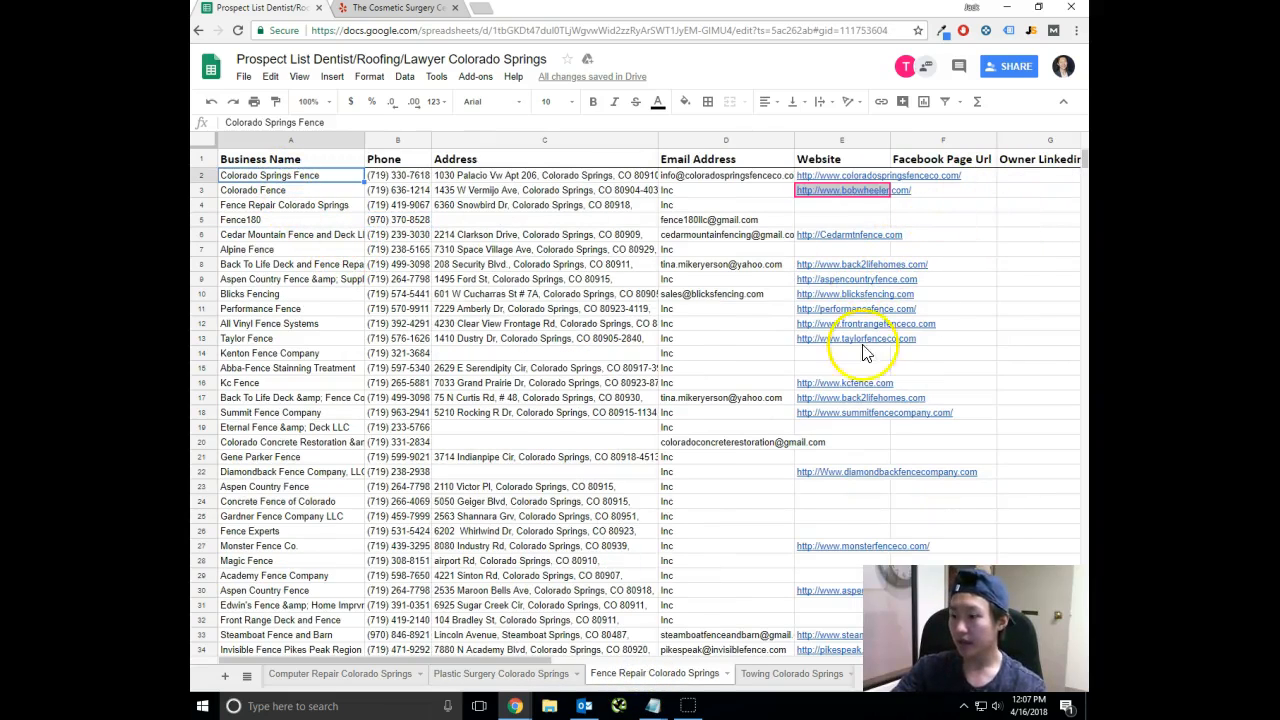
pyautogui.moveTo(538, 660); pyautogui.dragTo(657, 662)
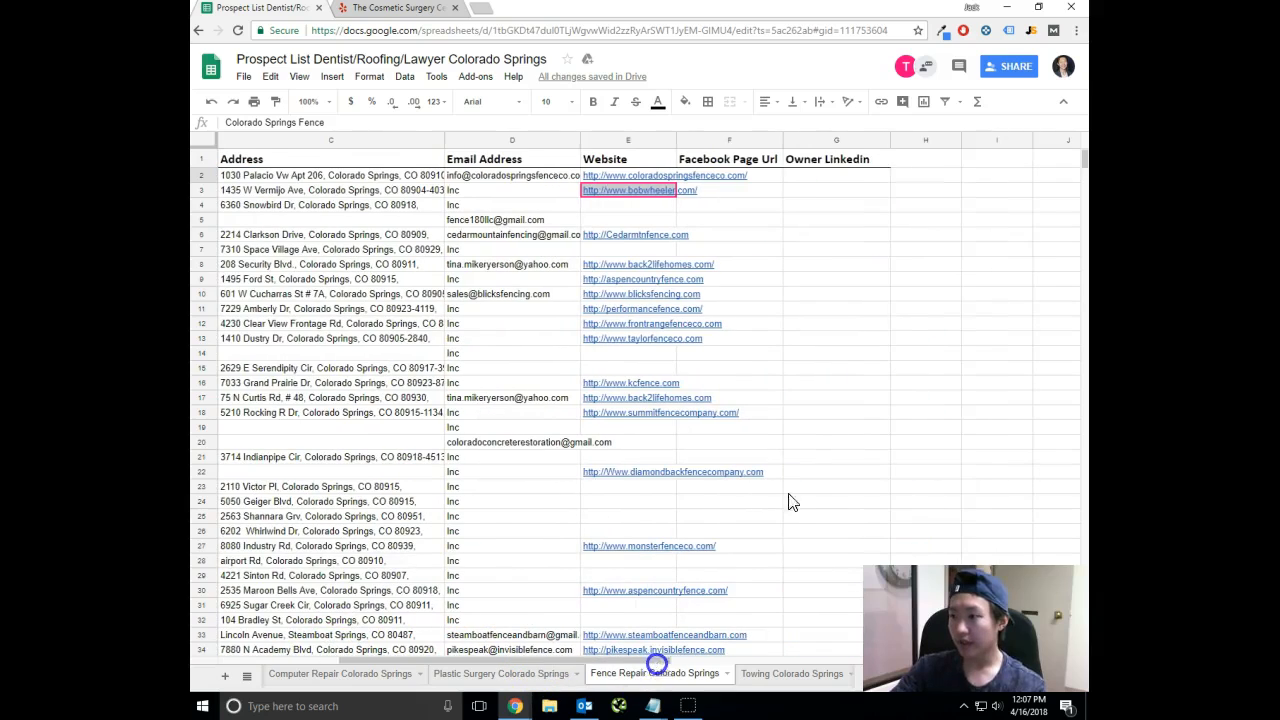
pyautogui.keyDown('shift'); pyautogui.click(845, 178); pyautogui.keyUp('shift')
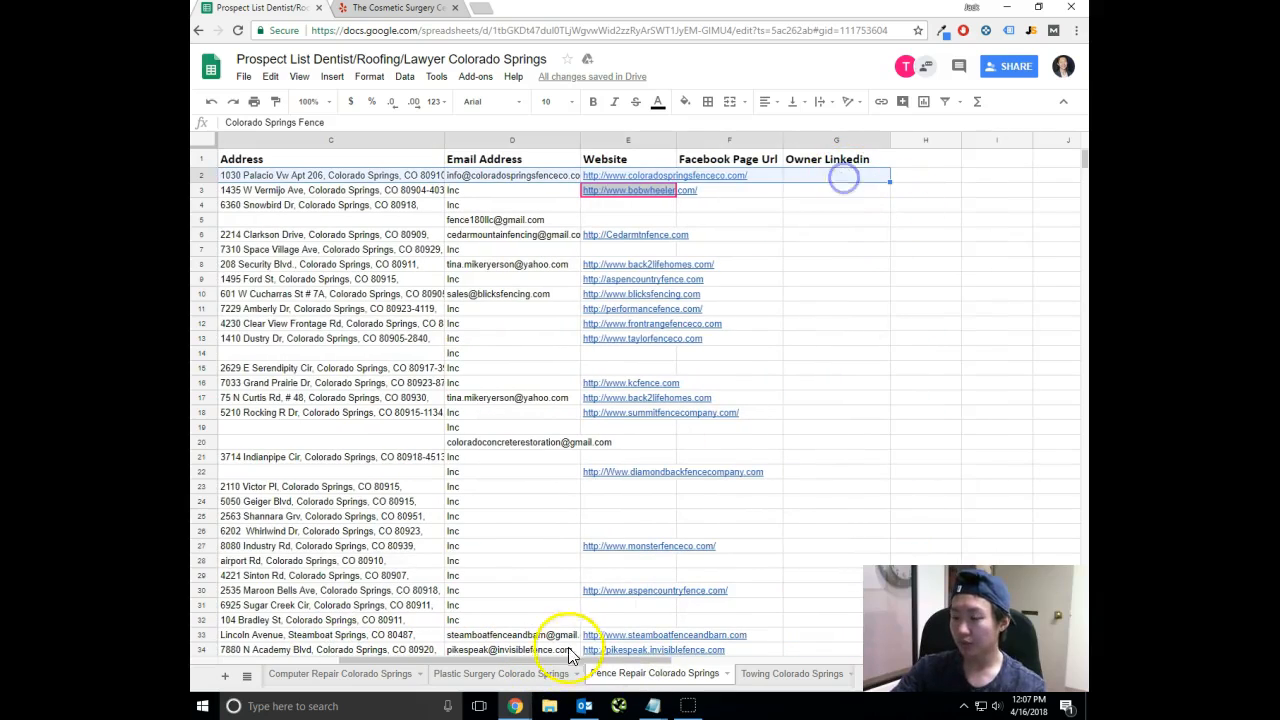
# Return to the Plastic Surgery Colorado Springs sheet and undo the phone note and the separate sort of the Phone column.
pyautogui.click(512, 673)
pyautogui.scroll(-1, 605, 345)
pyautogui.scroll(1, 610, 340)
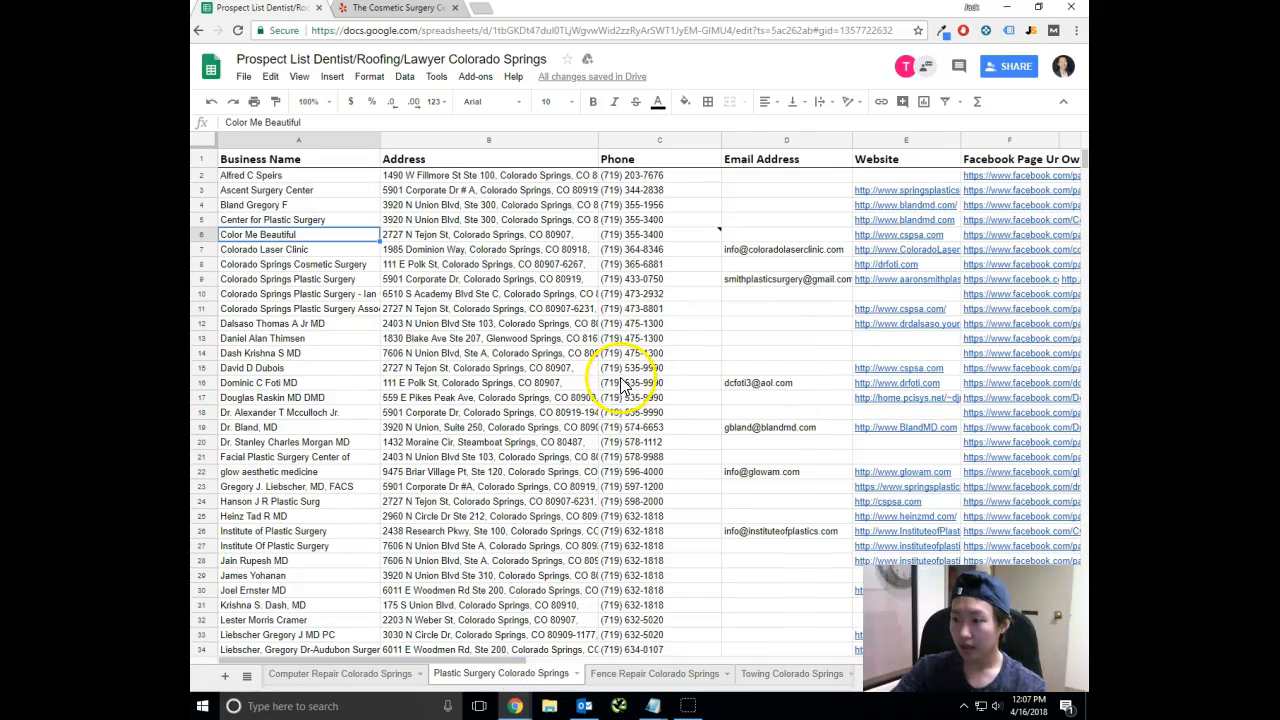
pyautogui.click(636, 206)
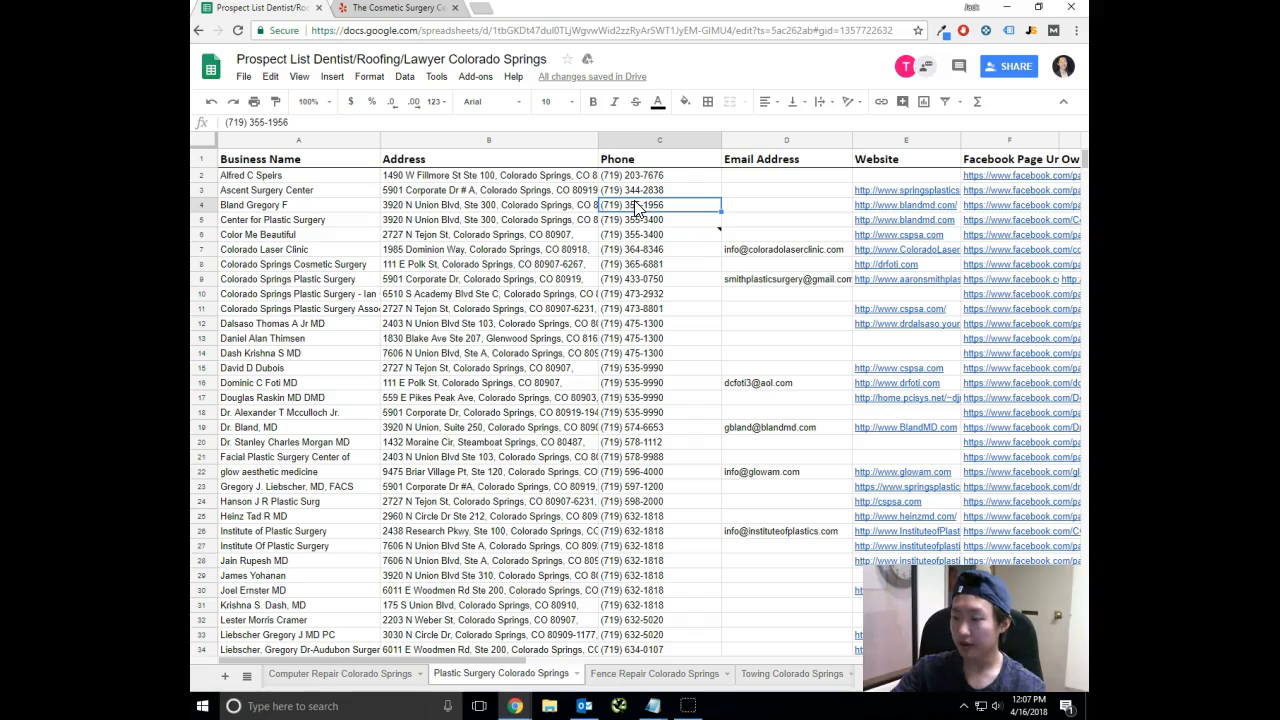
pyautogui.hotkey('ctrl', 'z')
pyautogui.hotkey('ctrl', 'z')
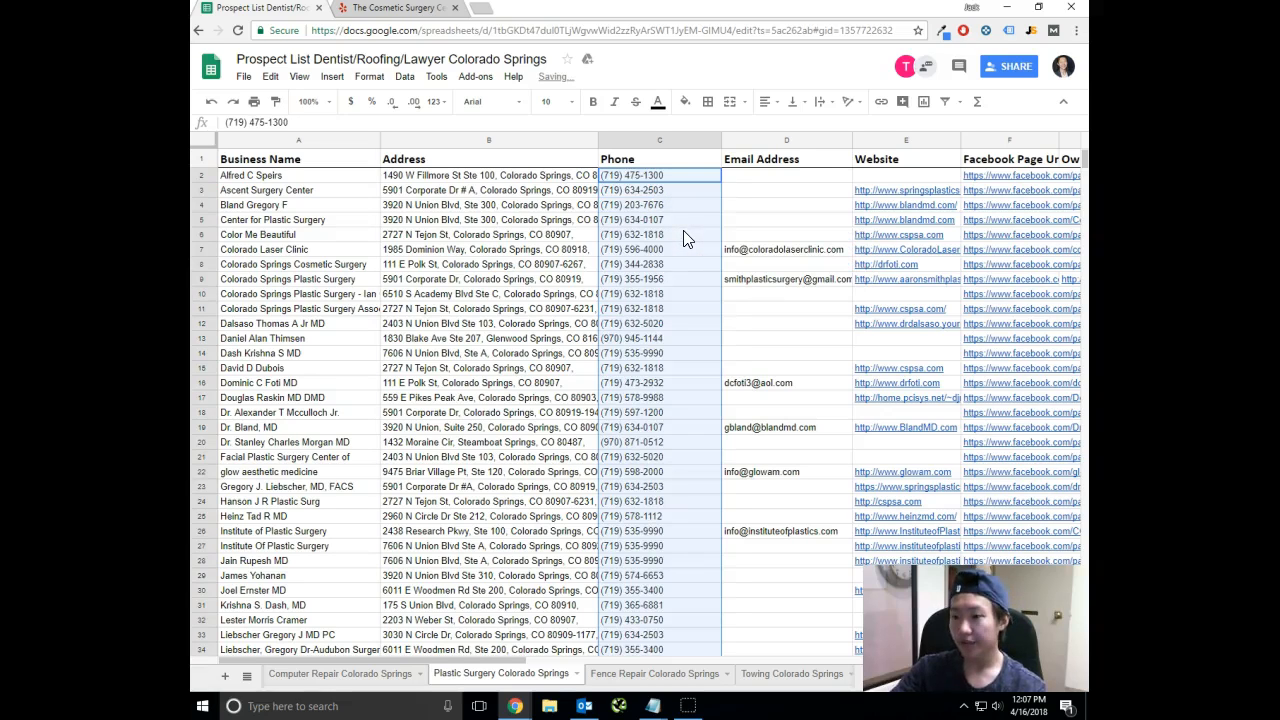
# Check the first listed business's name against its phone number in row 2.
pyautogui.click(288, 176)
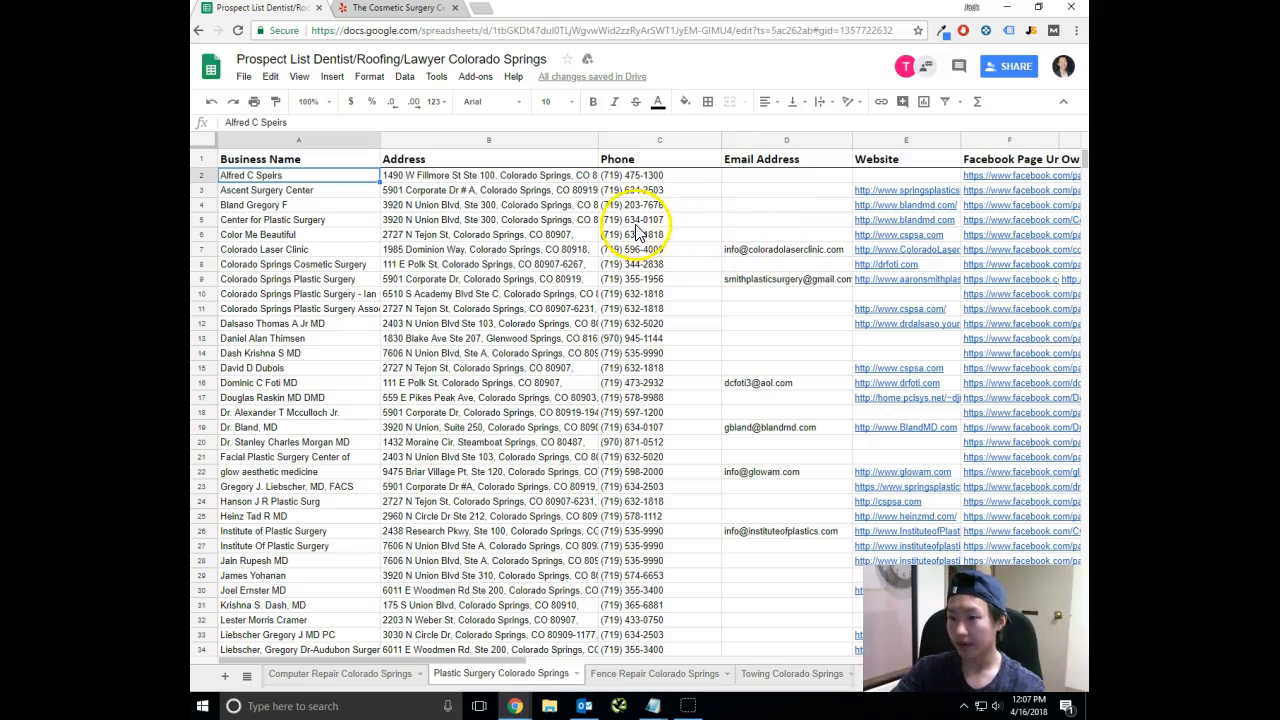
pyautogui.moveTo(390, 661)
pyautogui.mouseDown()
pyautogui.moveTo(579, 674)
pyautogui.moveTo(410, 662)
pyautogui.mouseUp()
pyautogui.click(652, 175)
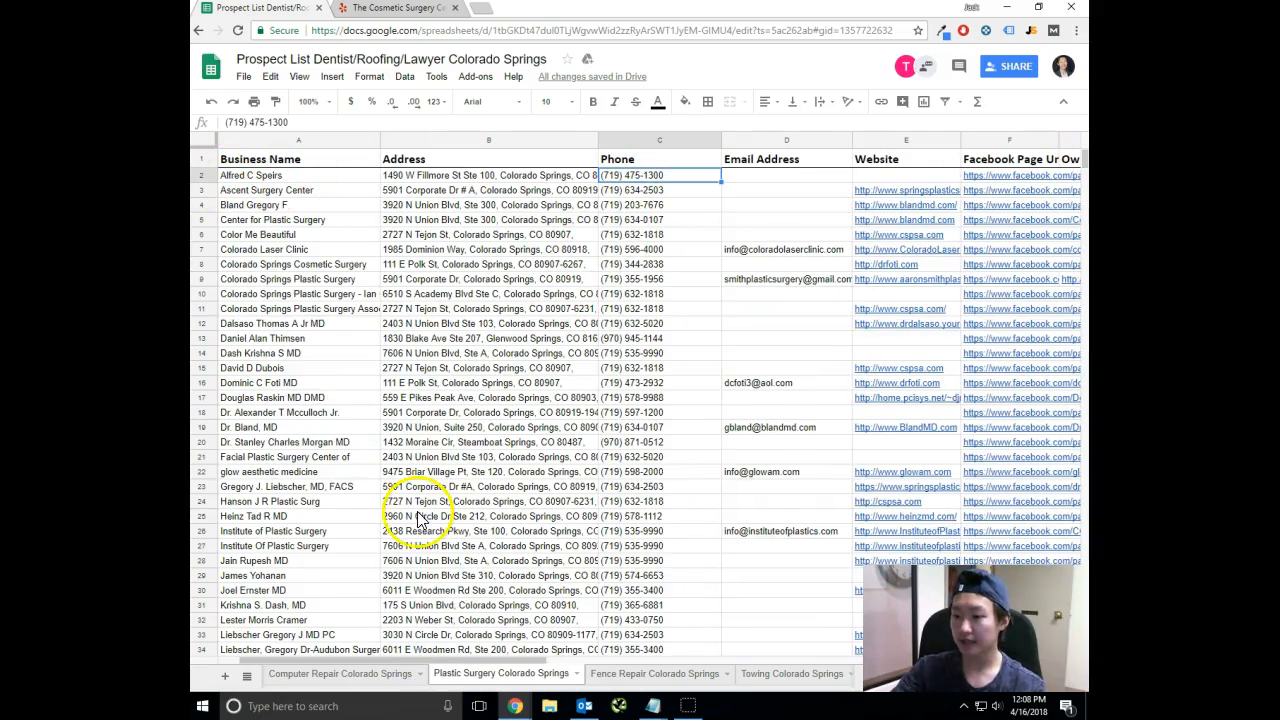
pyautogui.click(315, 178)
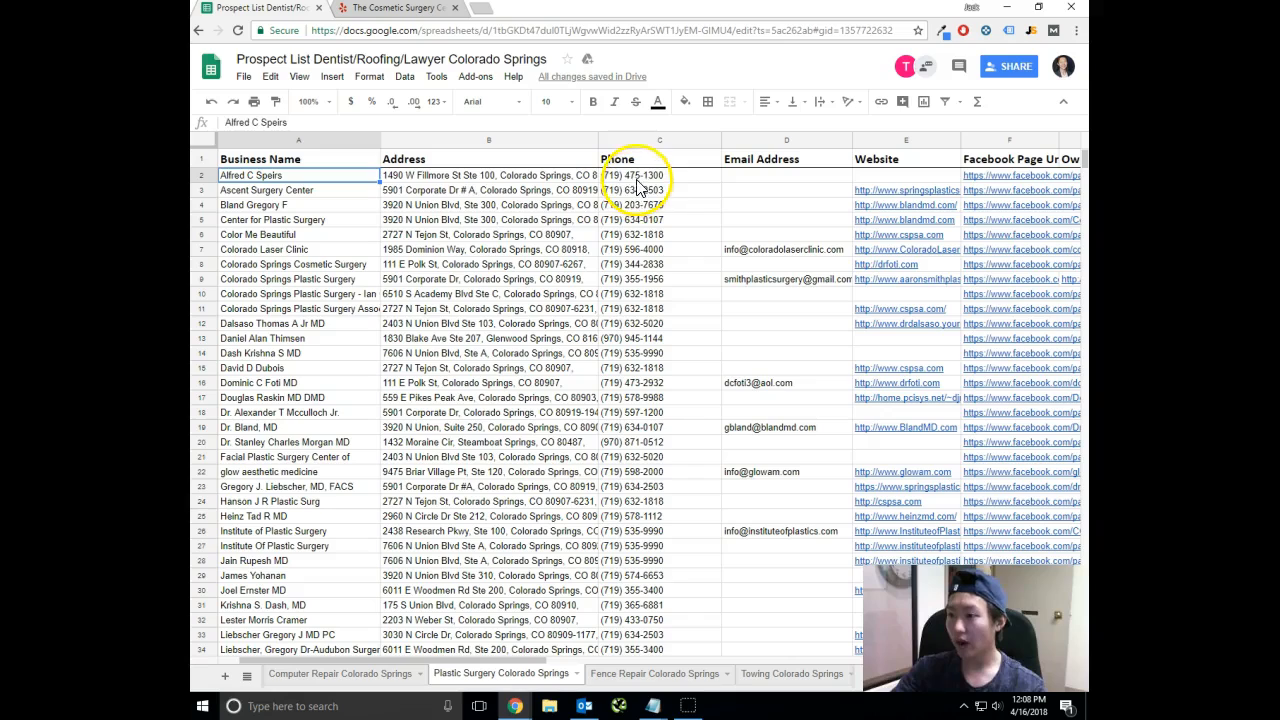
pyautogui.click(630, 177)
pyautogui.click(343, 173)
pyautogui.moveTo(441, 660); pyautogui.dragTo(607, 651)
pyautogui.scroll(-4, 671, 557)
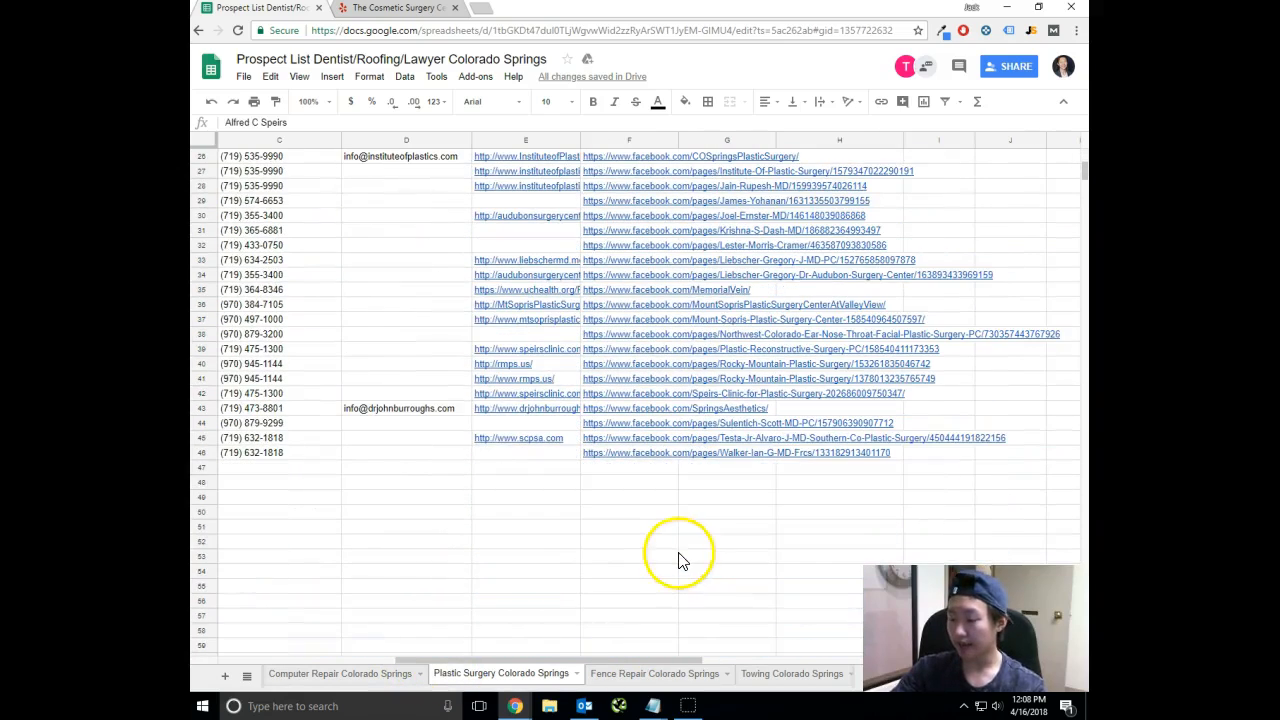
pyautogui.keyDown('shift'); pyautogui.click(801, 458); pyautogui.keyUp('shift')
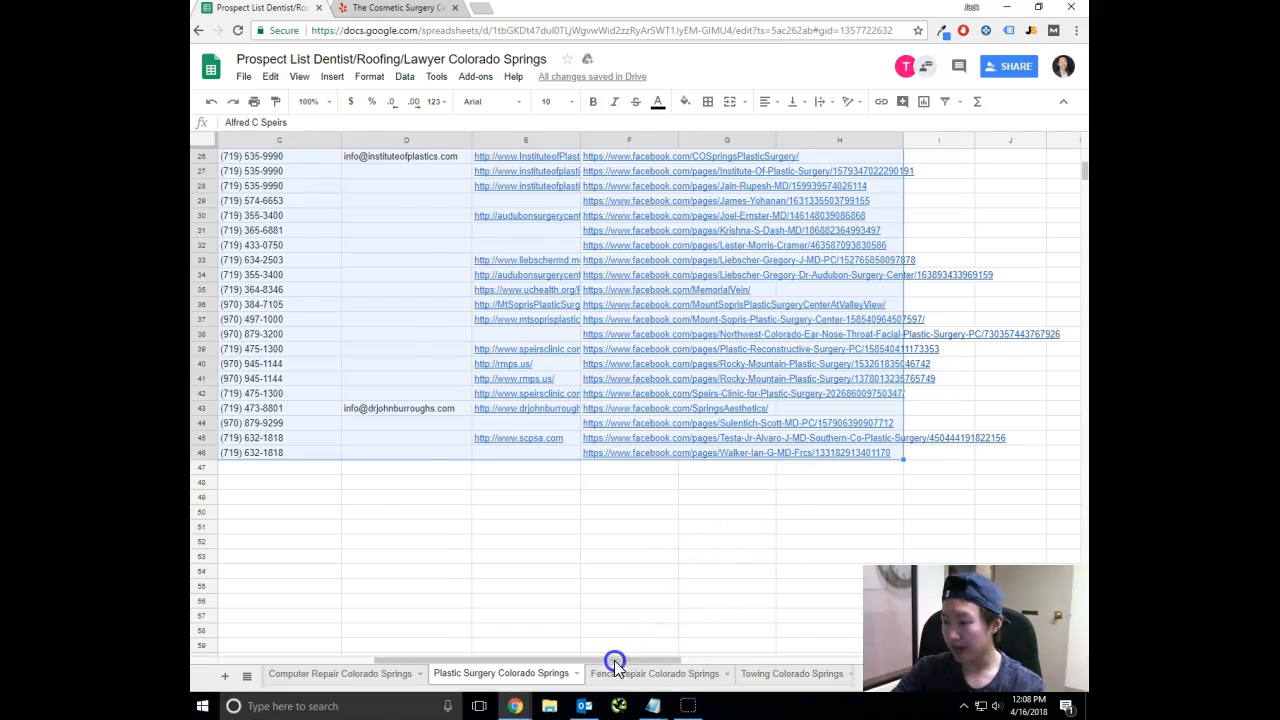
pyautogui.moveTo(611, 662); pyautogui.dragTo(473, 653)
pyautogui.scroll(3, 675, 475)
pyautogui.scroll(2, 675, 475)
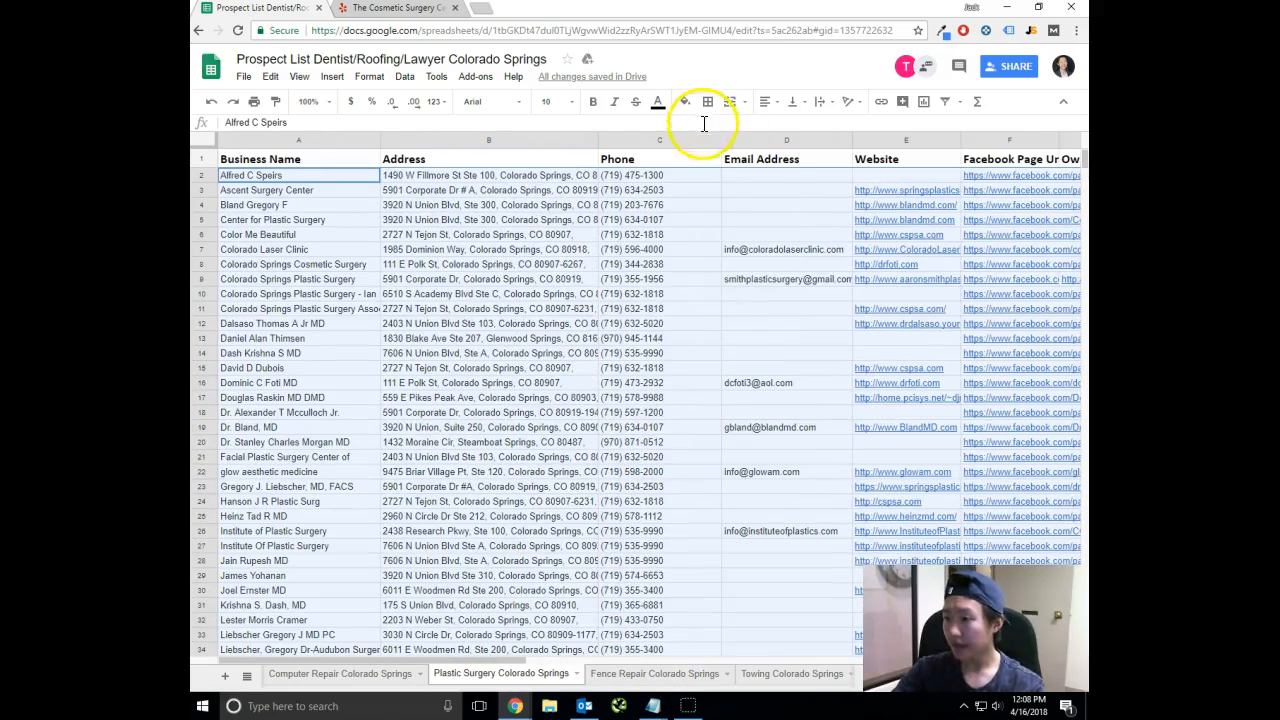
pyautogui.rightClick(657, 184)
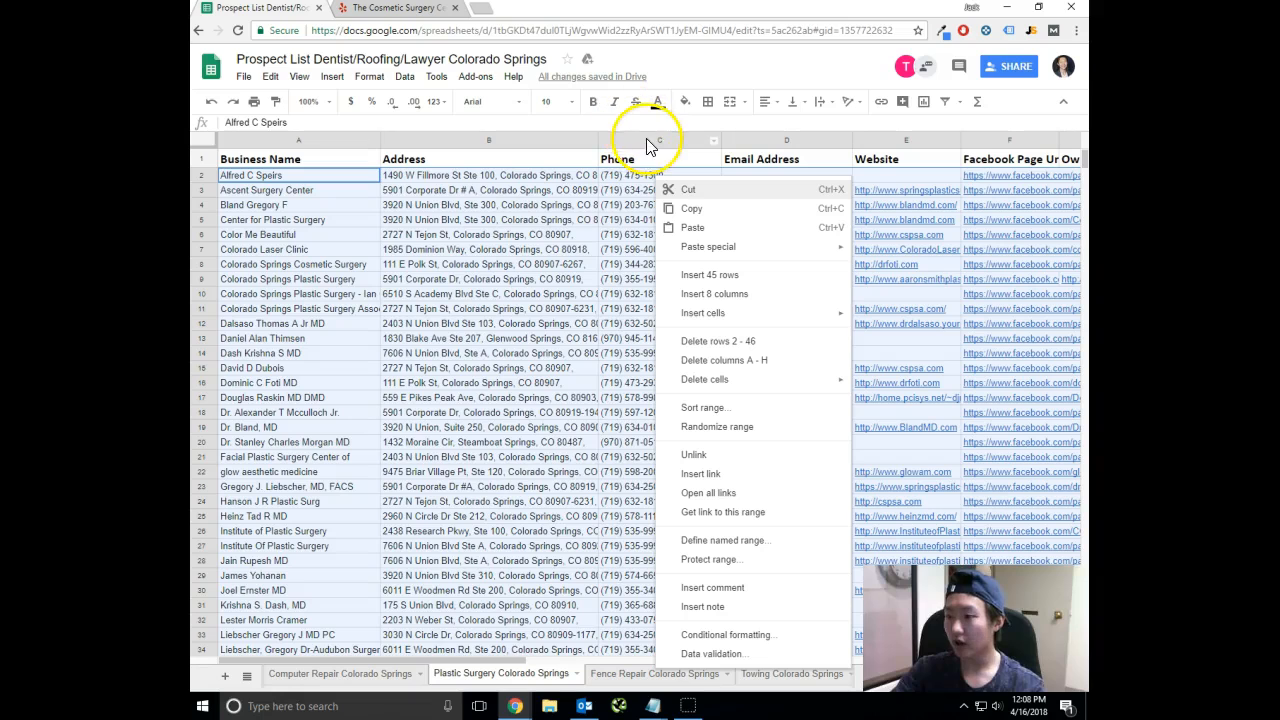
pyautogui.click(655, 138)
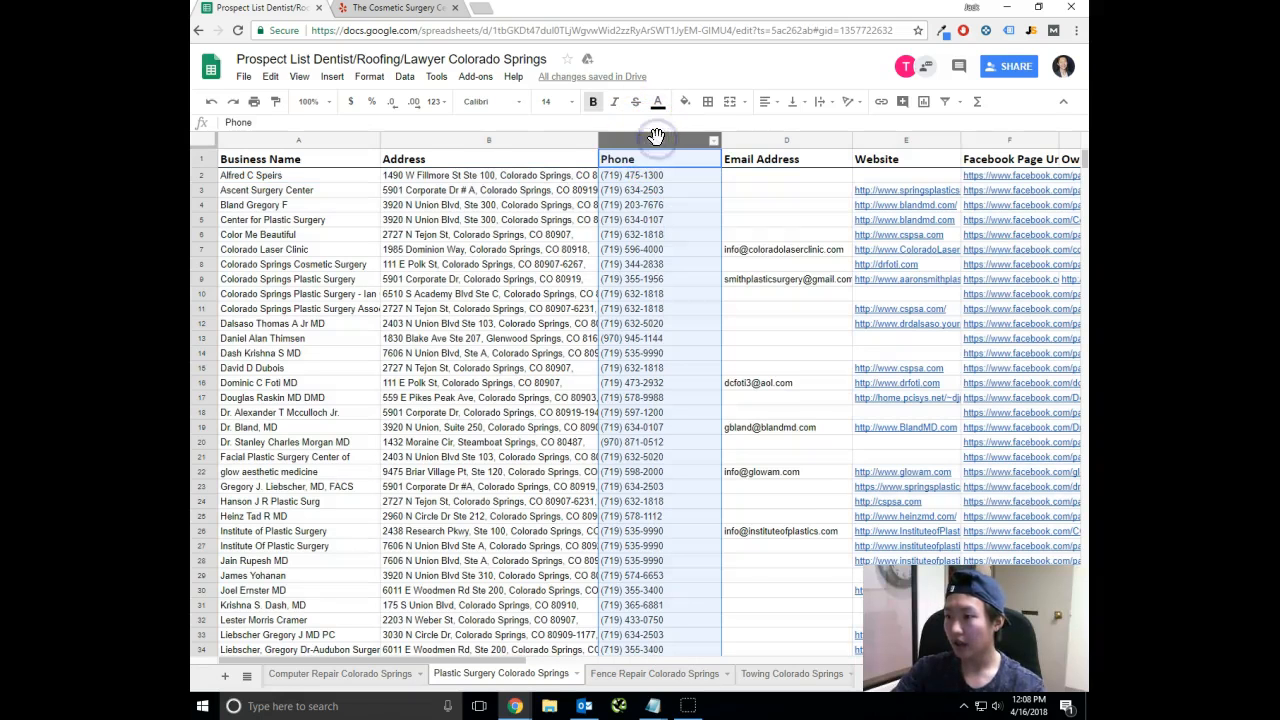
# Sort all plastic surgery records in A2:H46 together by column C, from A to Z, without a header row.
pyautogui.click(292, 178)
pyautogui.hotkey('shift', 'Right')
pyautogui.hotkey('shift', 'Right')
pyautogui.hotkey('shift', 'Right')
pyautogui.hotkey('shift', 'Right')
pyautogui.hotkey('shift', 'Right')
pyautogui.hotkey('shift', 'Right')
pyautogui.hotkey('shift', 'Right')
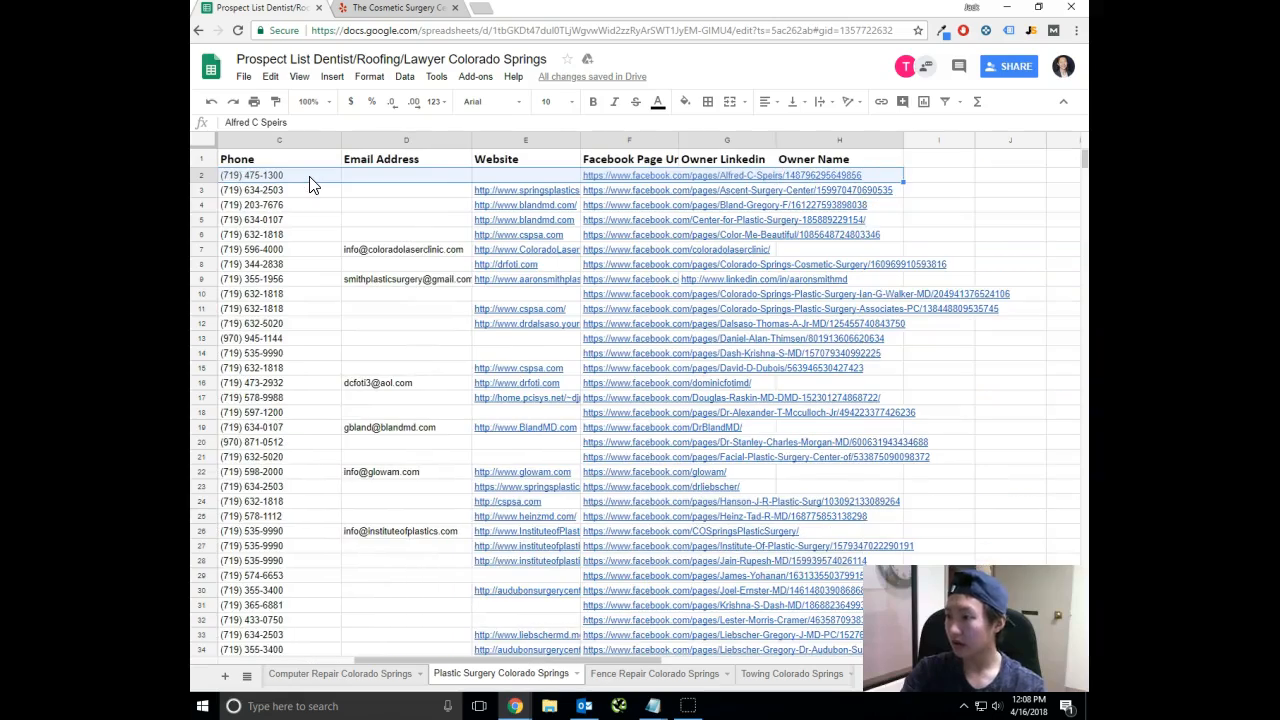
pyautogui.hotkey('ctrl', 'shift', 'Down')
pyautogui.scroll(10, 449, 183)
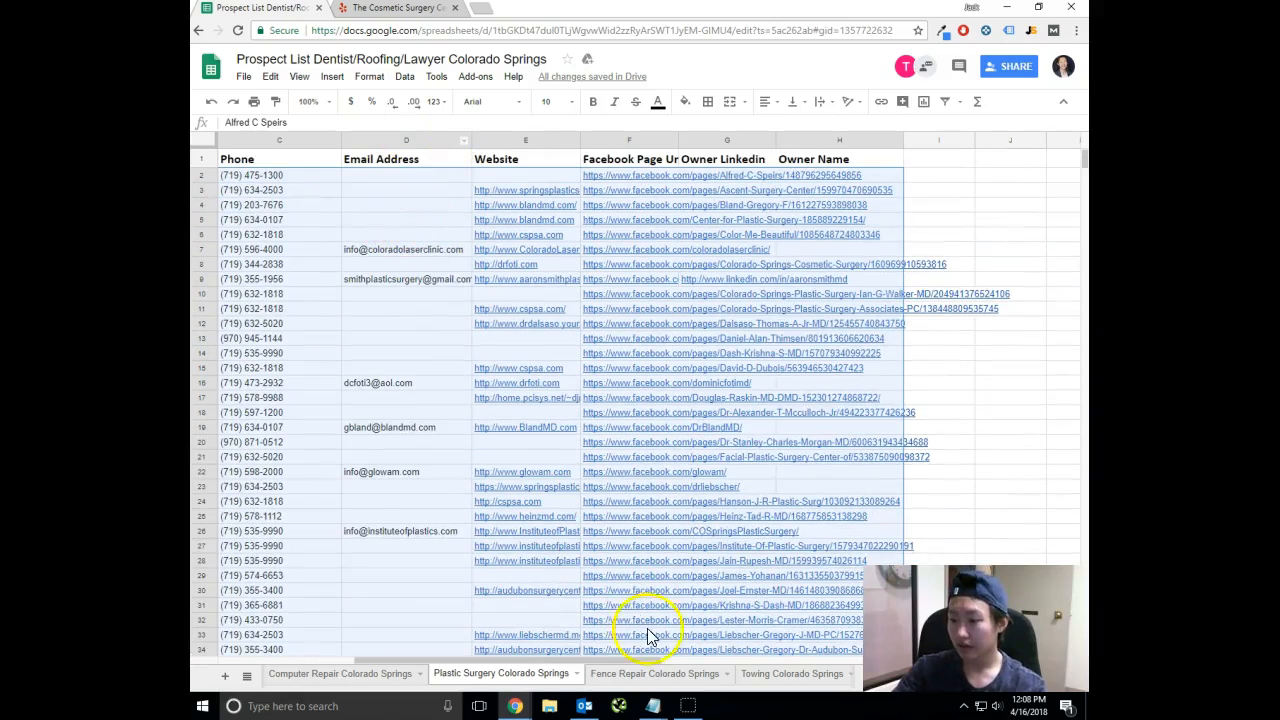
pyautogui.moveTo(628, 662); pyautogui.dragTo(474, 652)
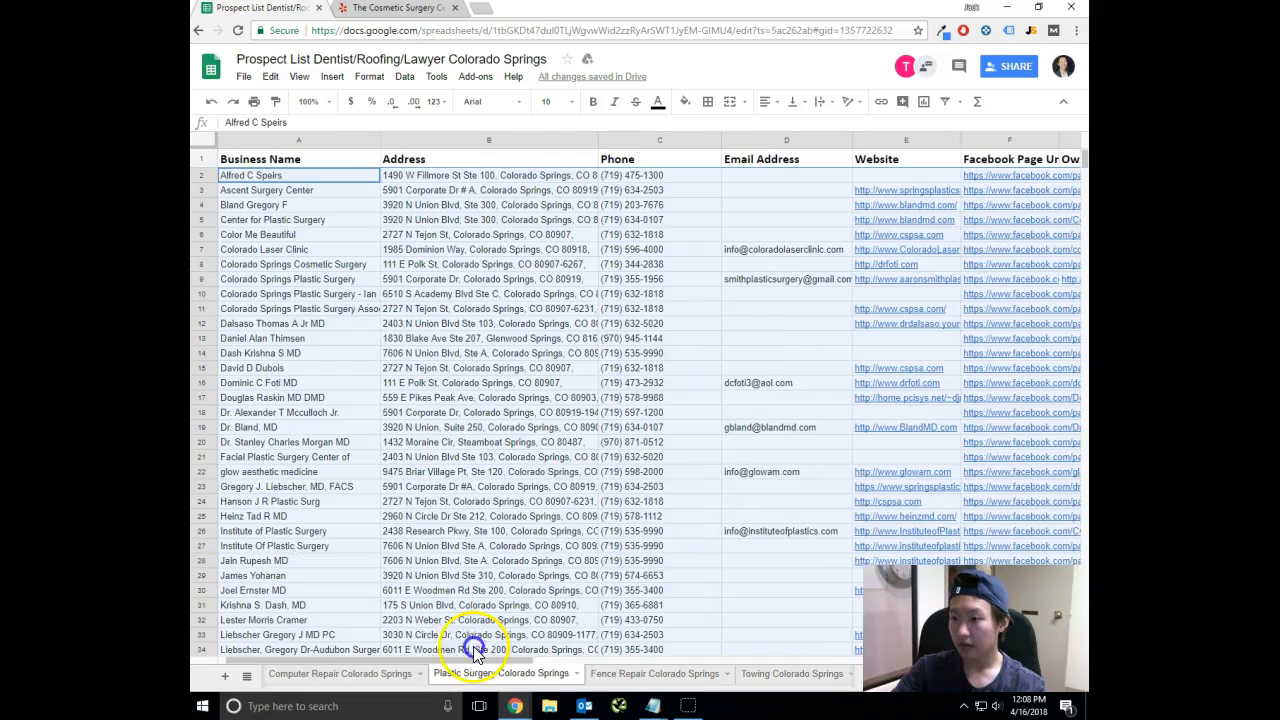
pyautogui.click(369, 76)
pyautogui.moveTo(404, 76)
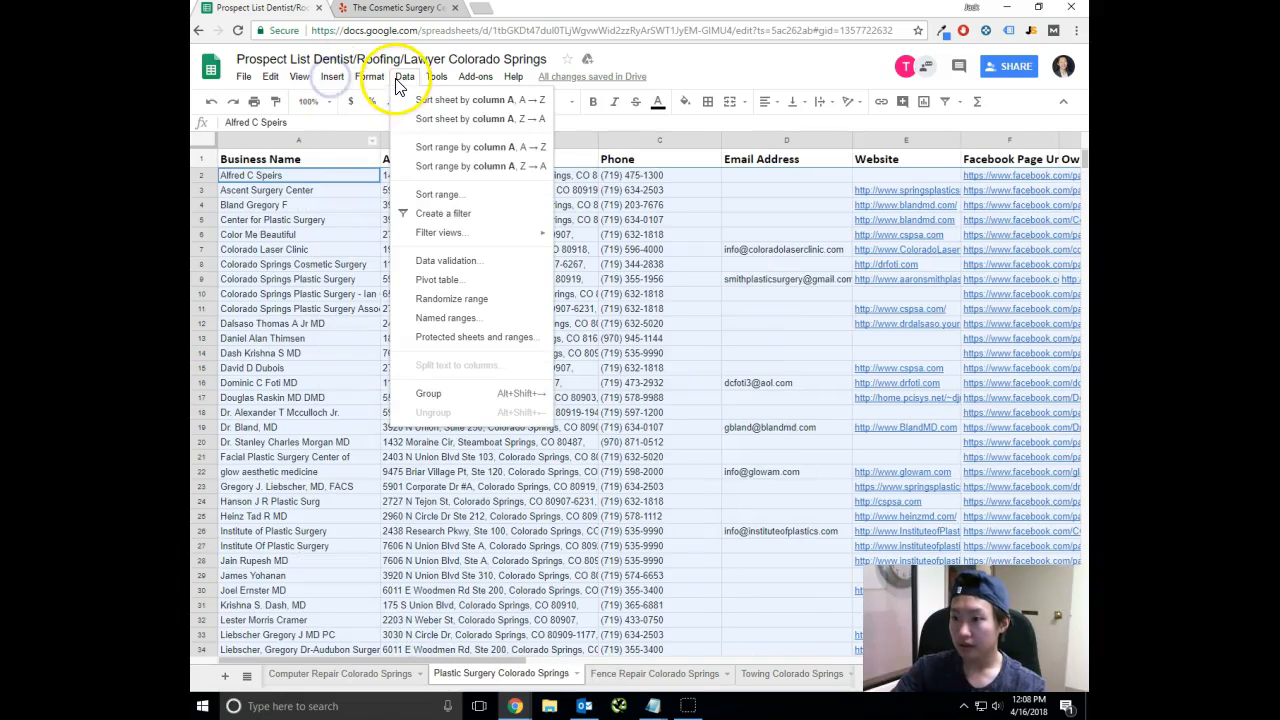
pyautogui.click(451, 196)
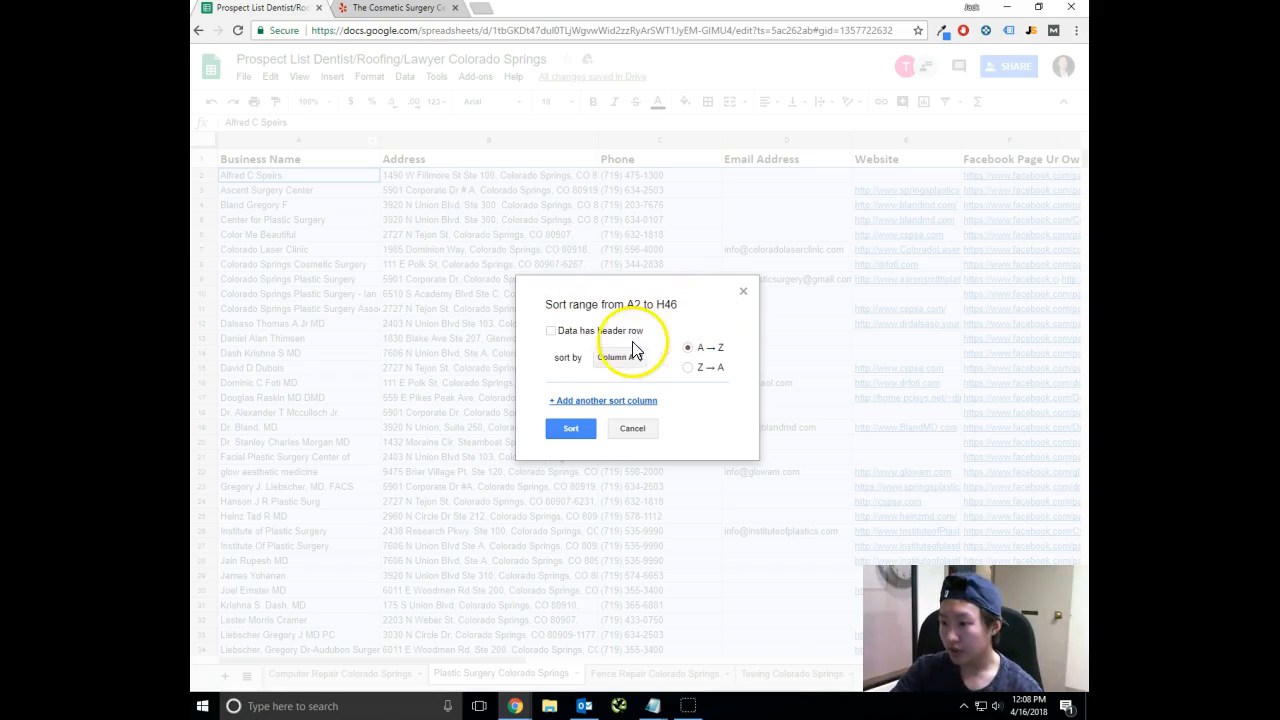
pyautogui.click(623, 360)
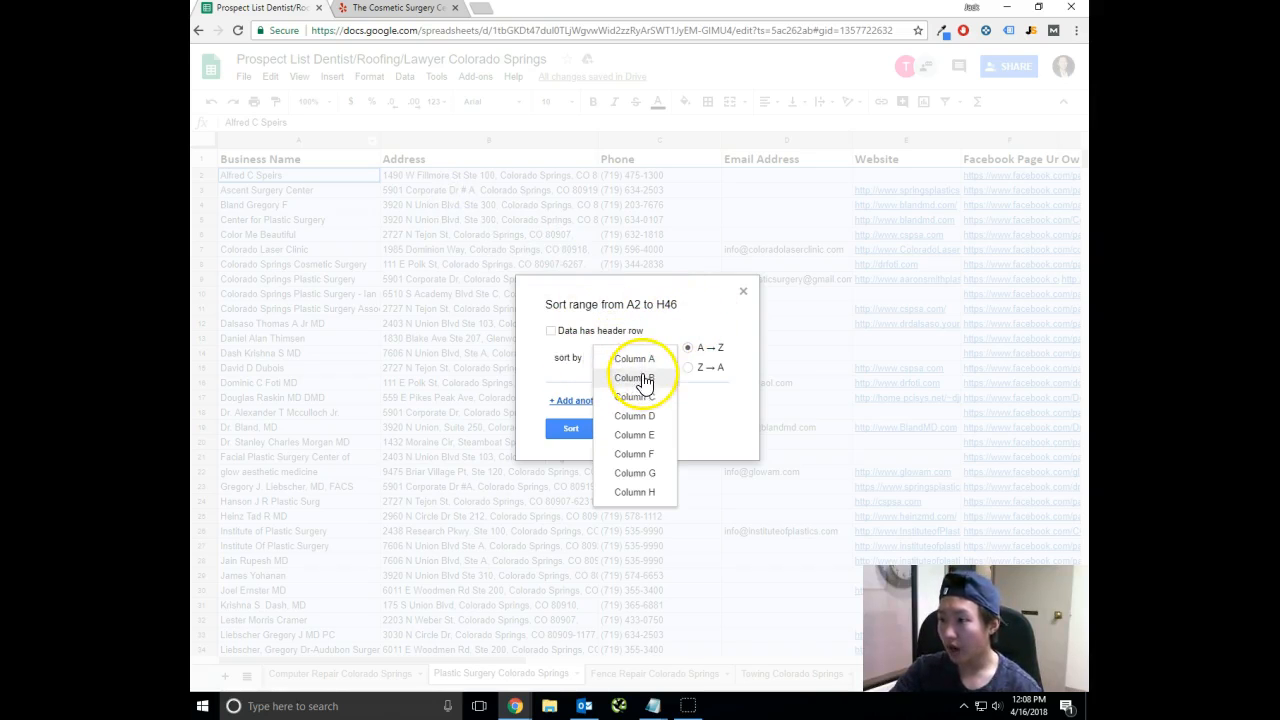
pyautogui.click(631, 400)
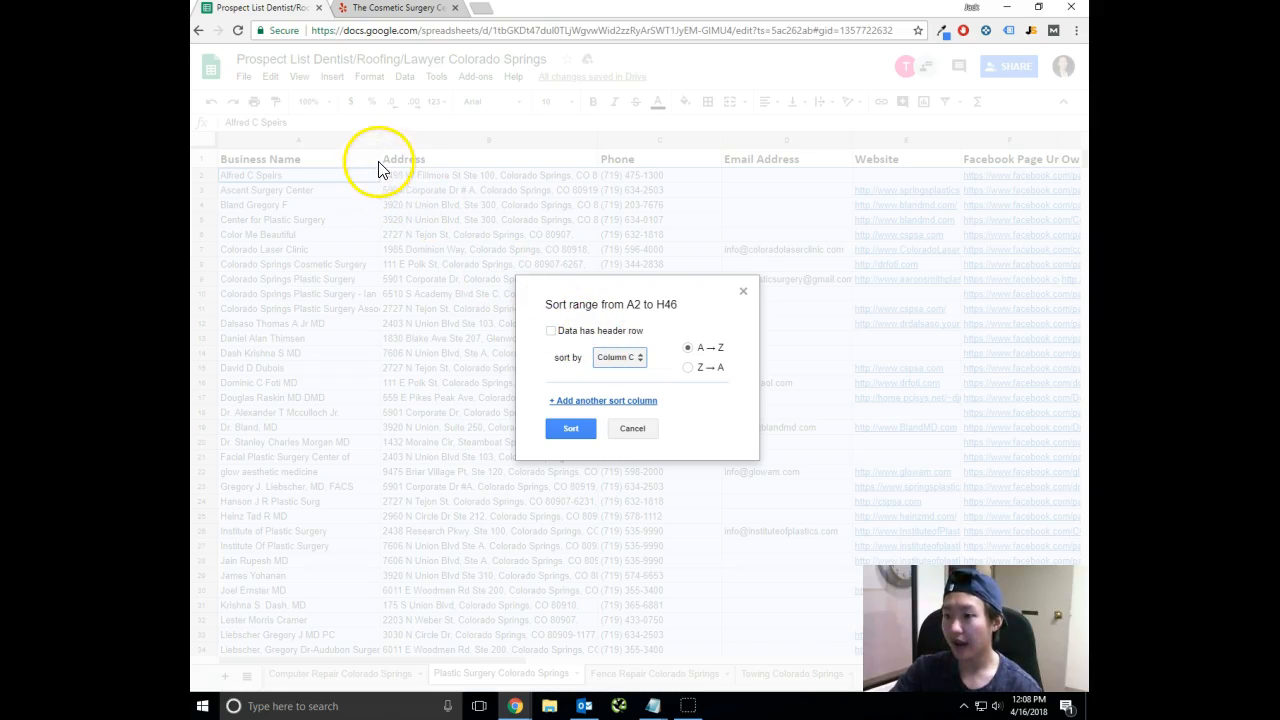
pyautogui.click(571, 430)
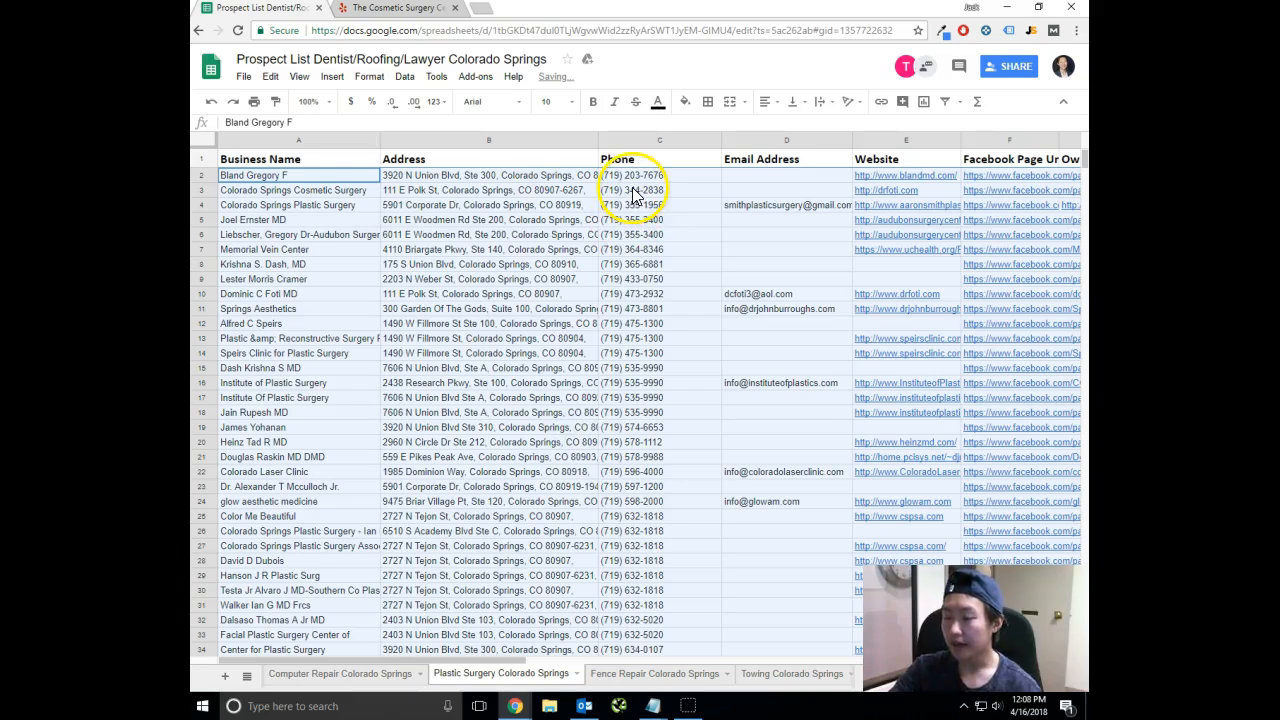
# Review the grouped phone numbers, comparing business names, addresses and phones in rows 15 to 18.
pyautogui.click(634, 176)
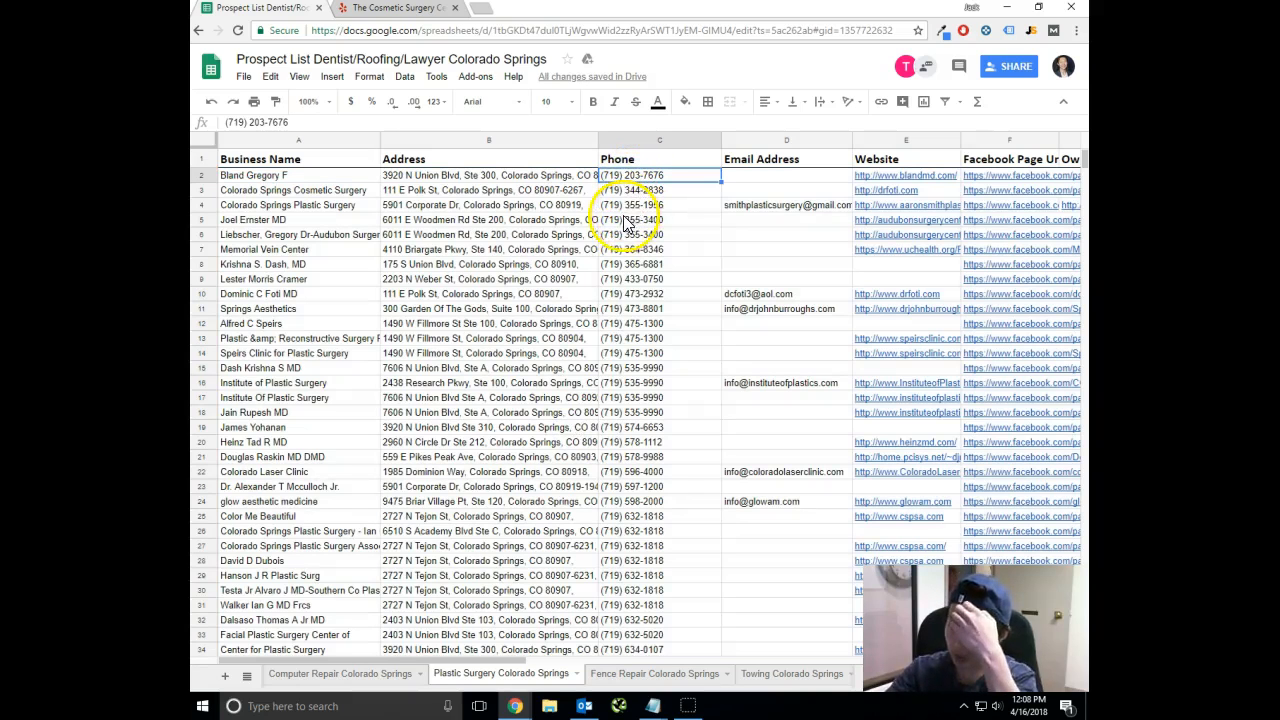
pyautogui.click(640, 310)
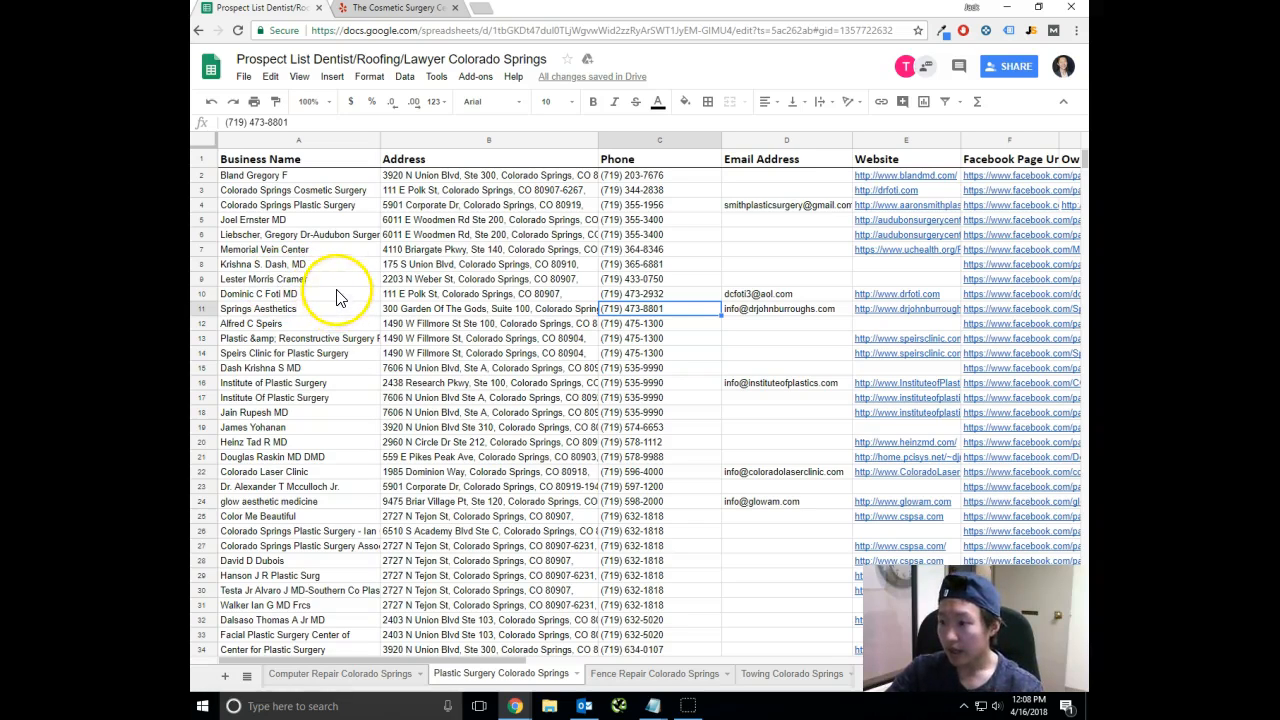
pyautogui.click(648, 369)
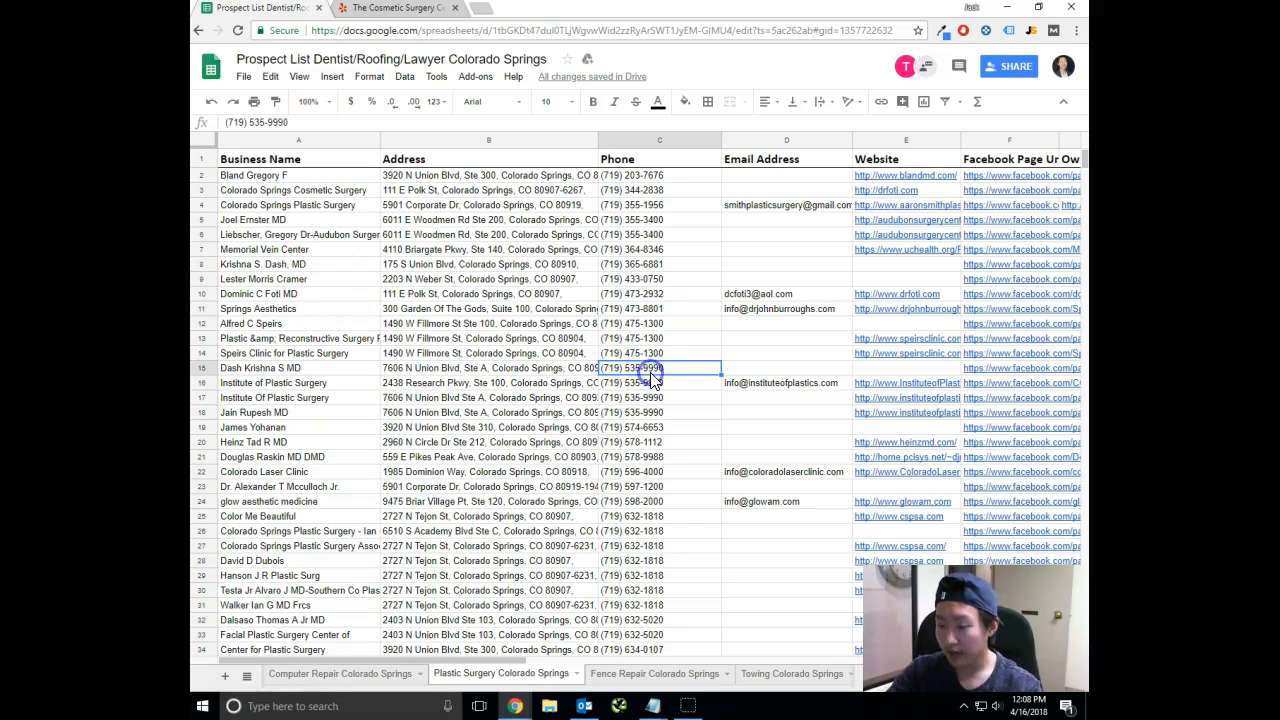
pyautogui.moveTo(652, 412); pyautogui.dragTo(652, 411)
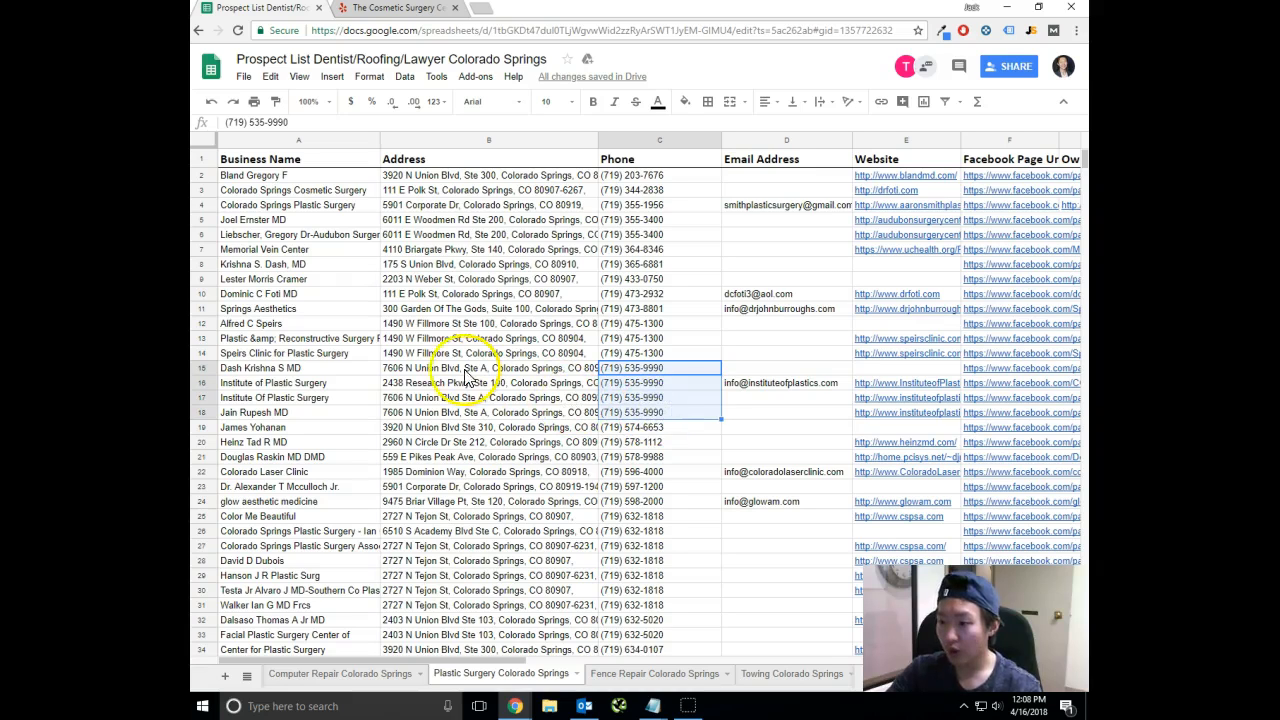
pyautogui.moveTo(368, 370); pyautogui.dragTo(651, 411)
pyautogui.click(655, 412)
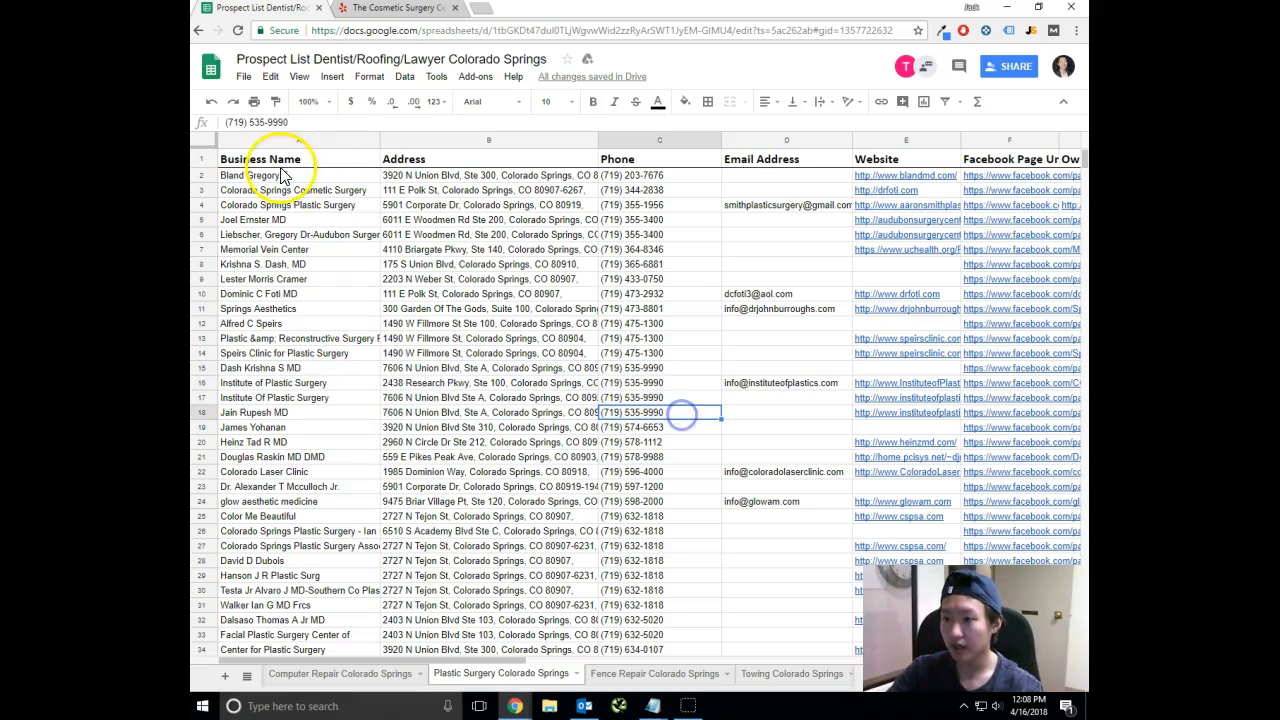
# Sort the whole list A1:H46 by Business Name from A to Z, treating the first row as a header.
pyautogui.click(400, 270)
pyautogui.click(404, 76)
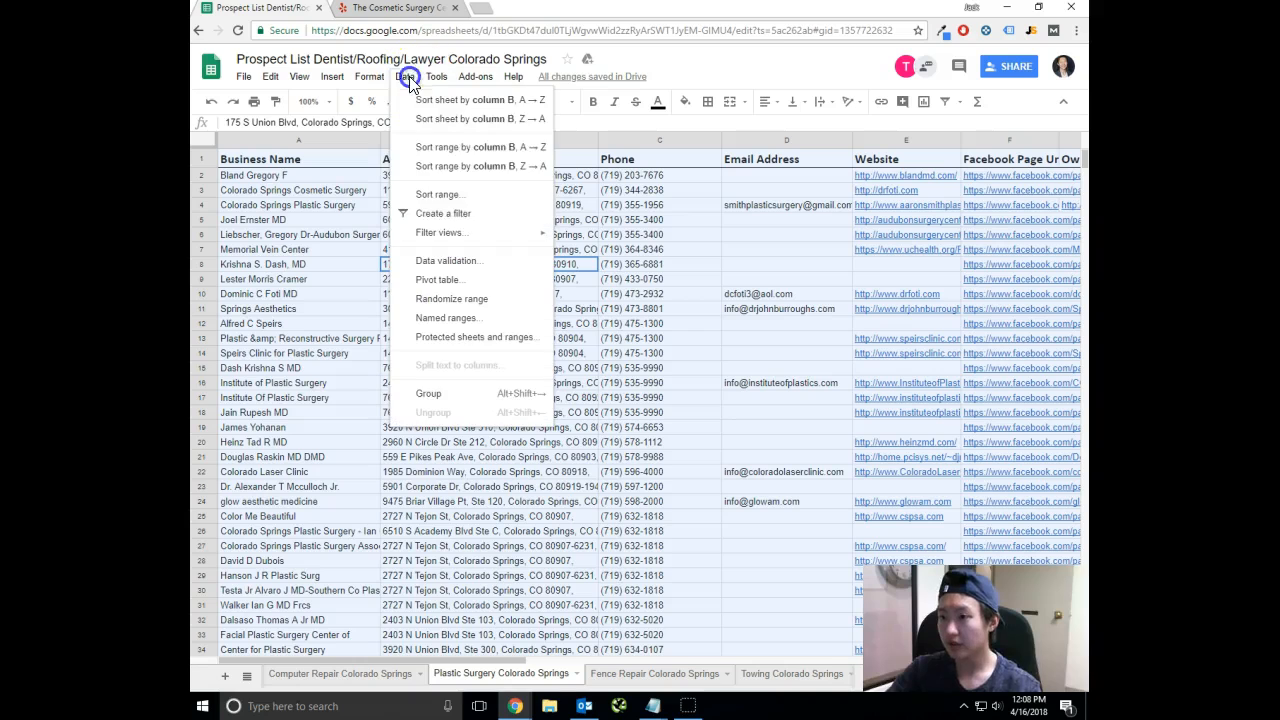
pyautogui.click(485, 198)
pyautogui.click(612, 331)
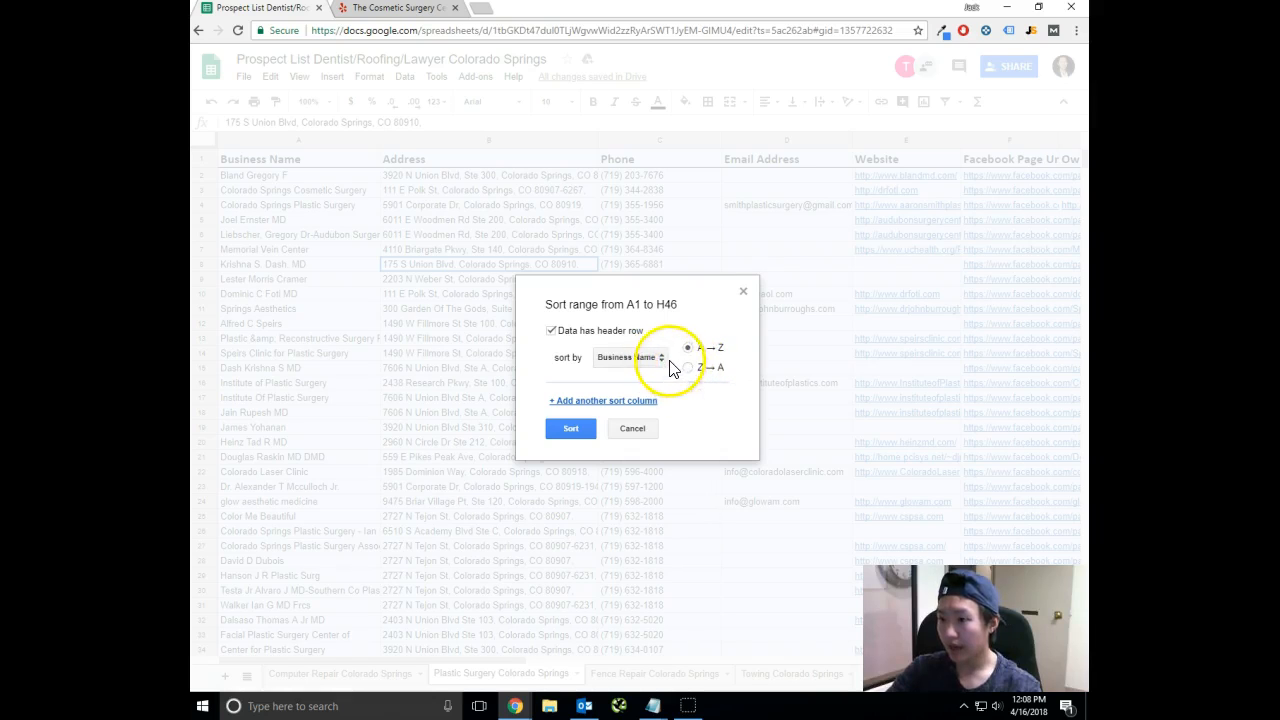
pyautogui.click(590, 430)
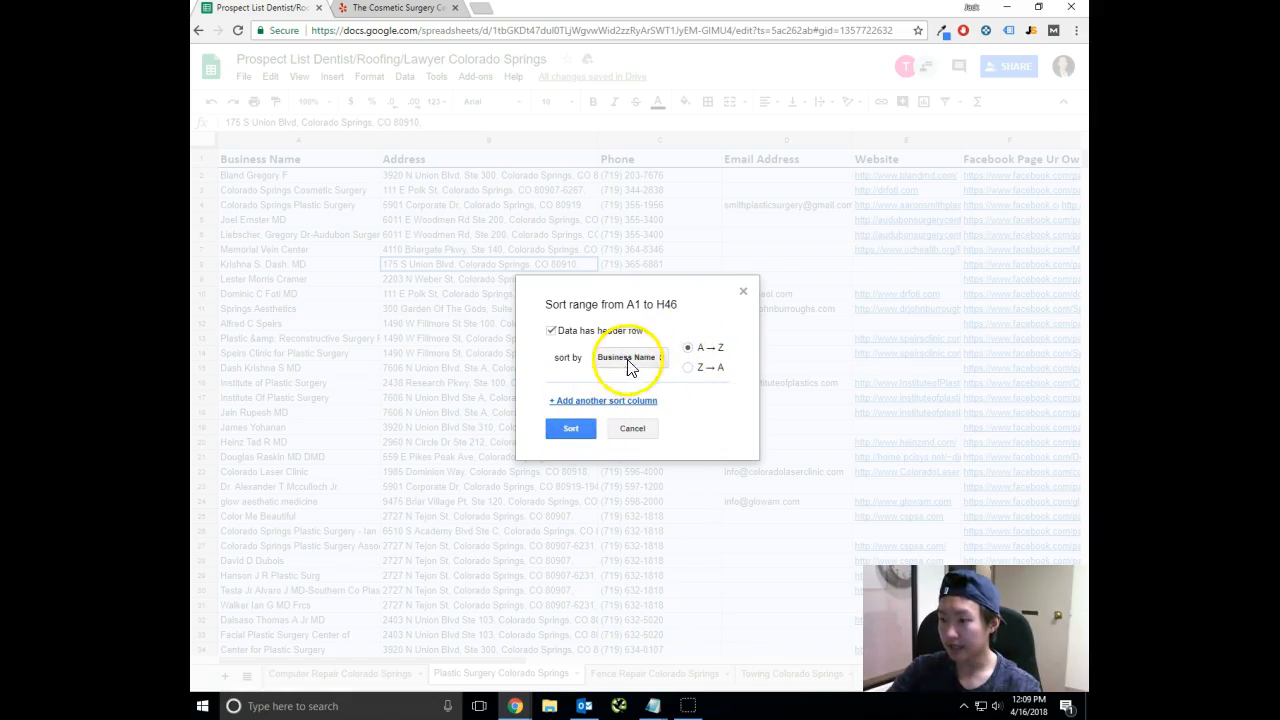
pyautogui.click(575, 430)
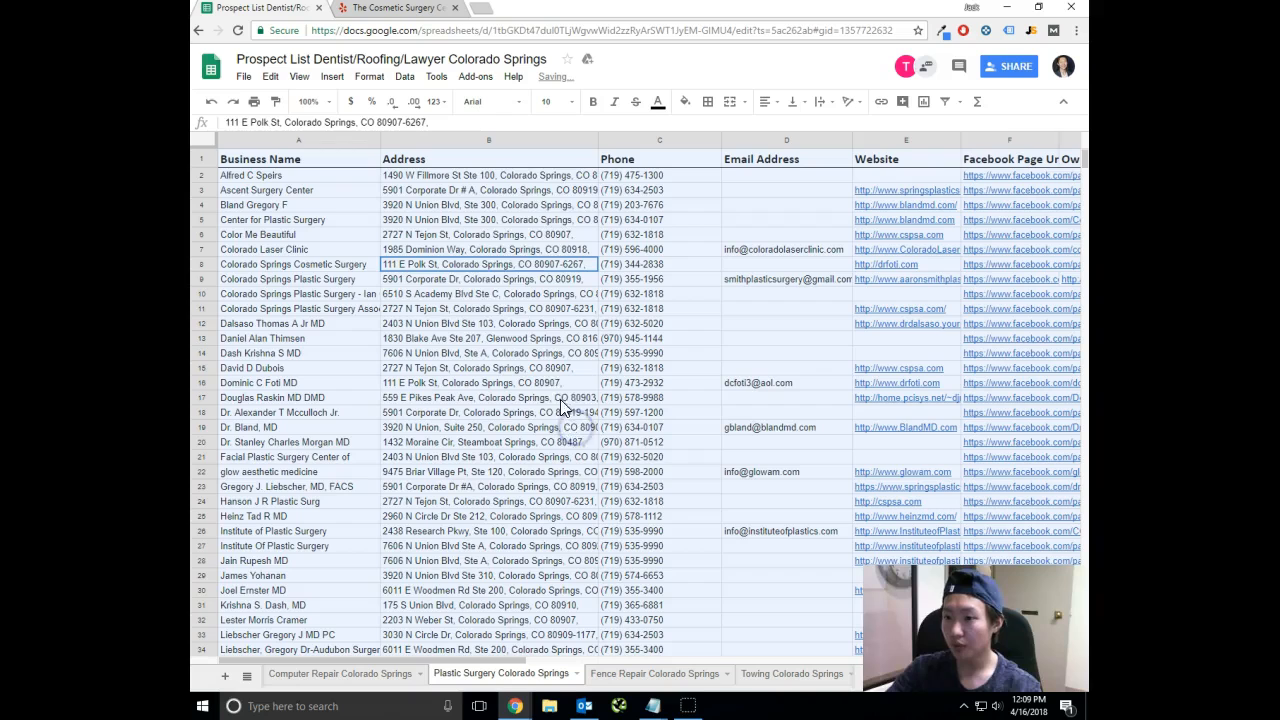
pyautogui.click(546, 203)
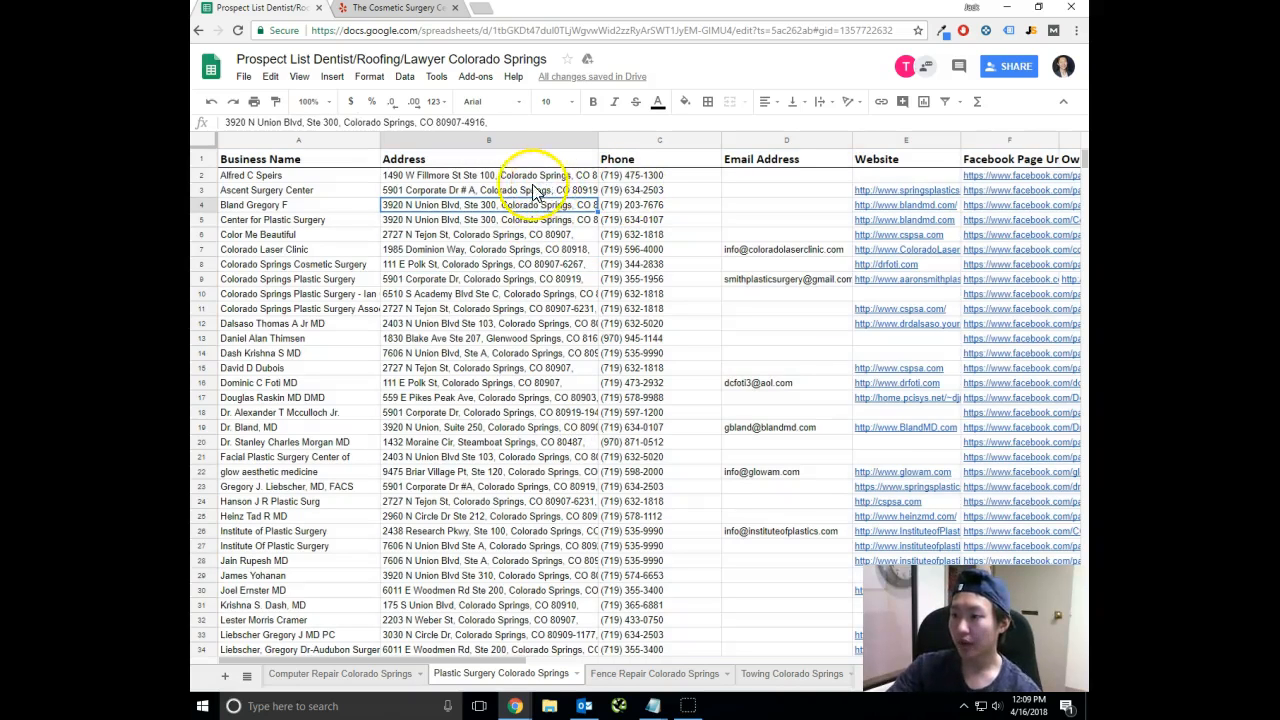
# Check the business names, addresses and phone numbers of the upper records in the list against each other.
pyautogui.click(300, 177)
pyautogui.click(645, 178)
pyautogui.click(729, 178)
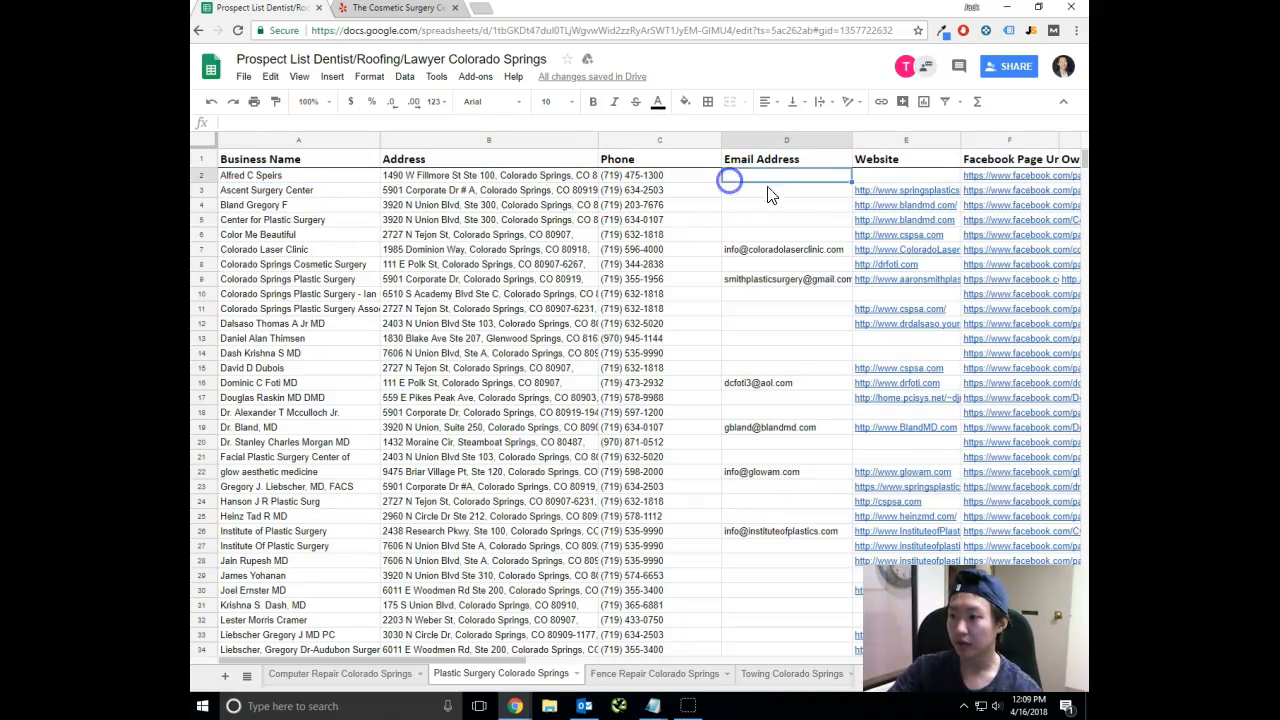
pyautogui.click(545, 249)
pyautogui.click(555, 191)
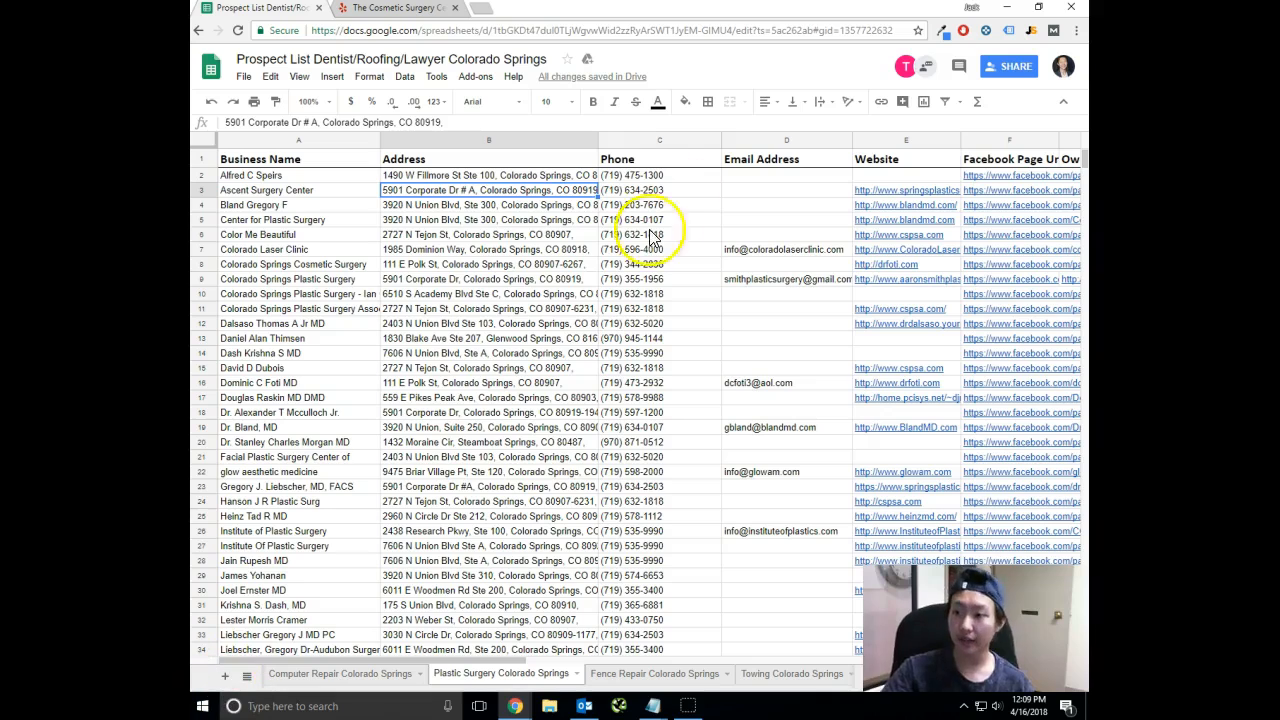
pyautogui.click(657, 175)
pyautogui.click(655, 204)
pyautogui.click(537, 175)
pyautogui.click(648, 175)
pyautogui.click(594, 279)
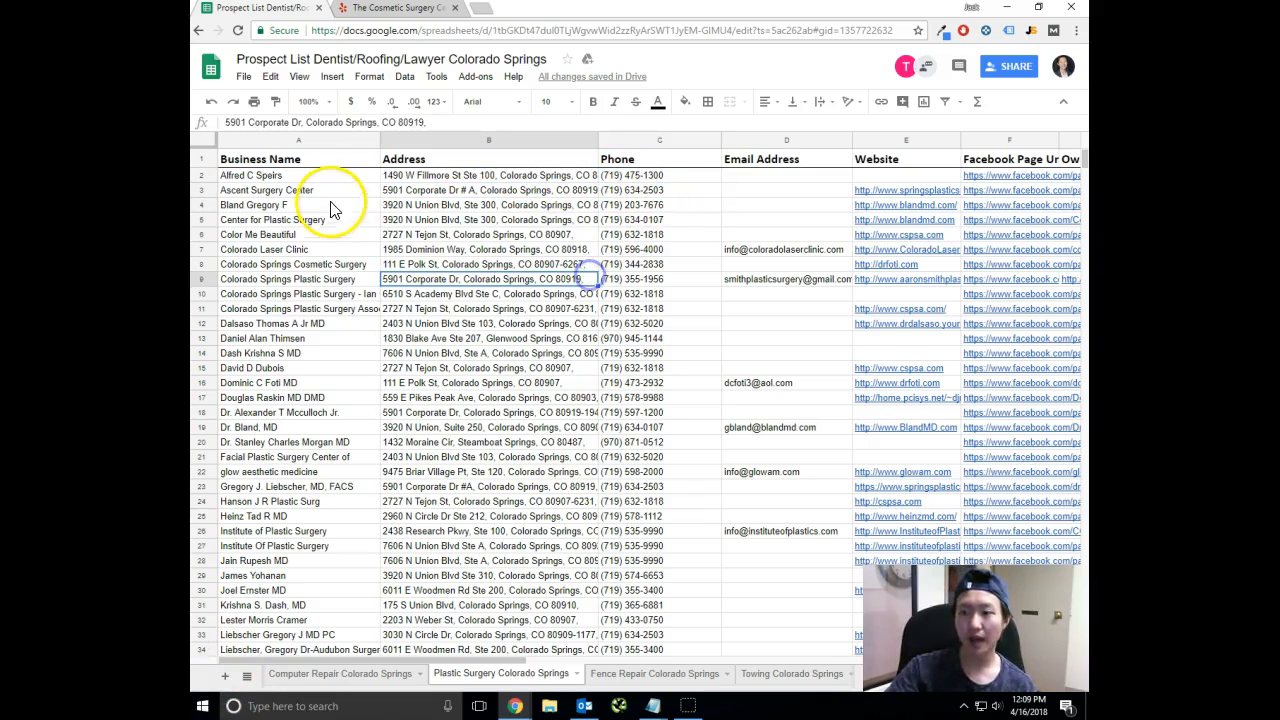
pyautogui.click(329, 190)
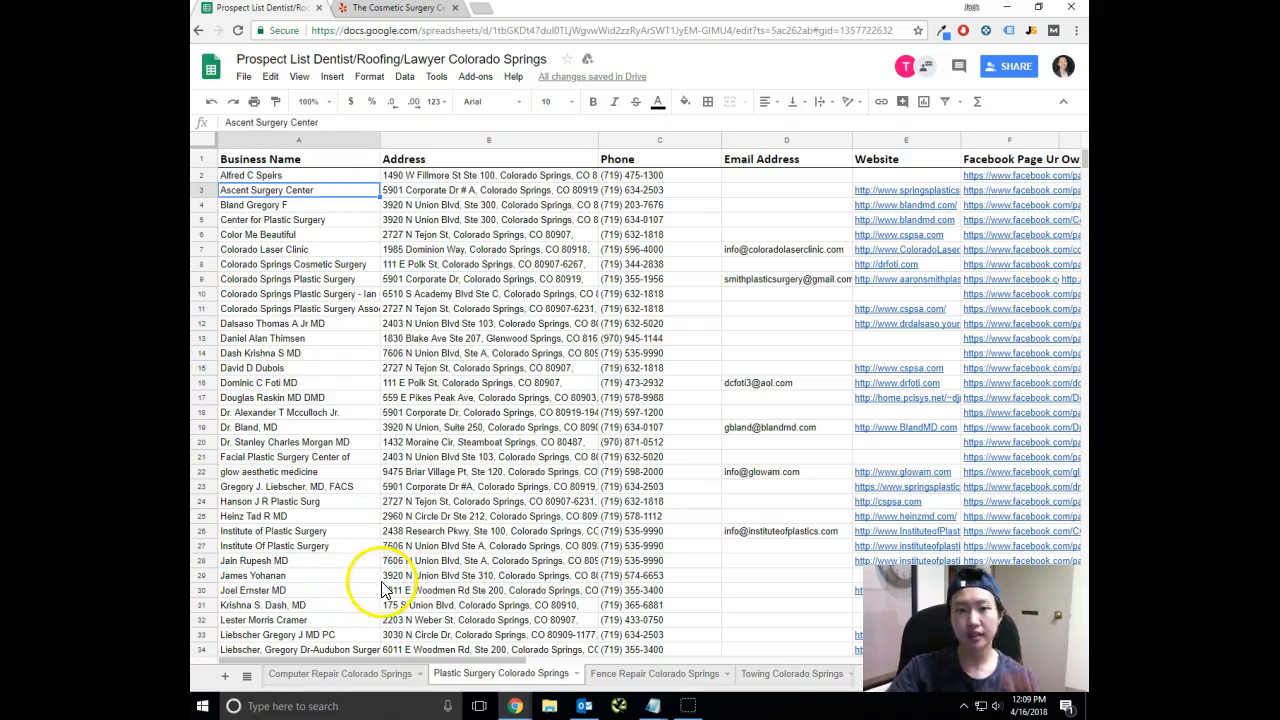